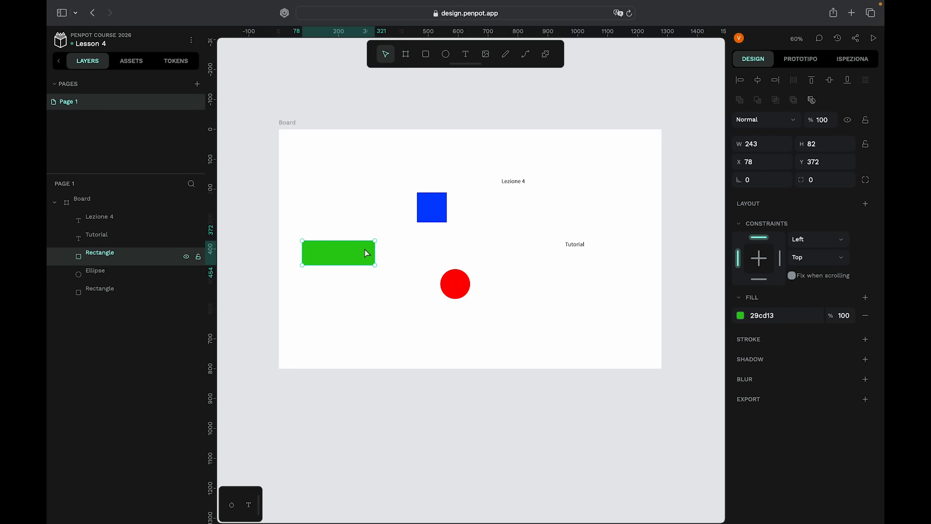
- Move the green rectangle slightly down and right to X 106, Y 400 on the board
mouse_move(366, 251)
left_mouse_down()
mouse_move(383, 234)
mouse_move(371, 266)
mouse_move(369, 241)
mouse_move(375, 262)
left_mouse_up()
scroll(375, 262, "up", 3)
scroll(374, 262, "up", 2)
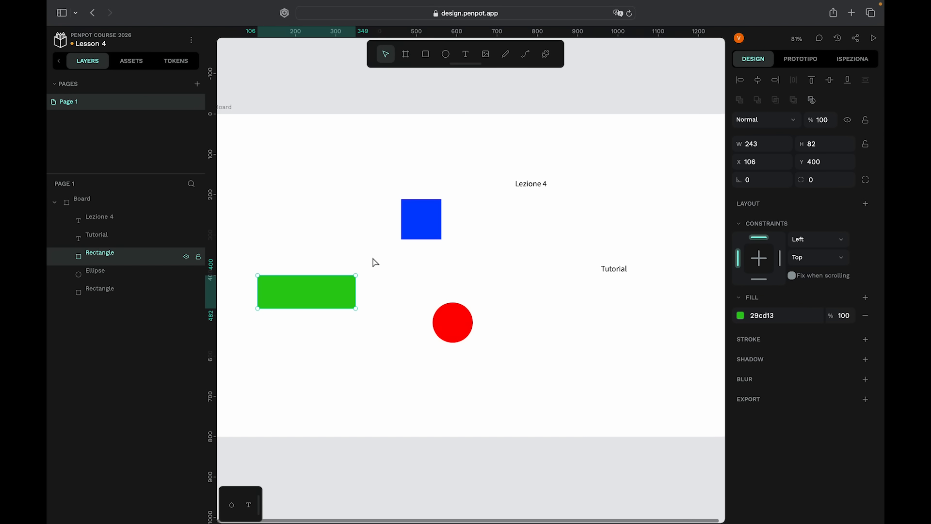
- Use the snapping guides to line the blue square up beside the red circle, and then above it at X 540, Y 186
left_click_drag(430, 231, 515, 326)
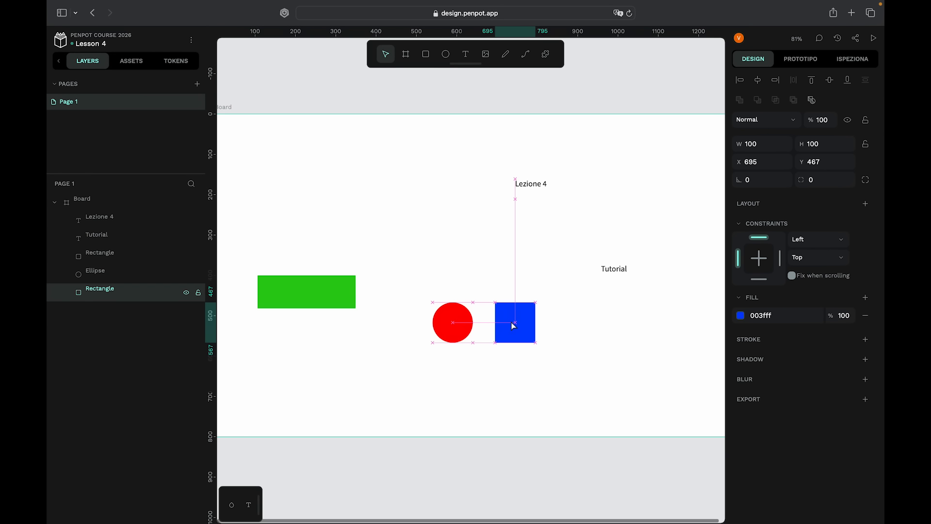
left_click_drag(514, 326, 519, 326)
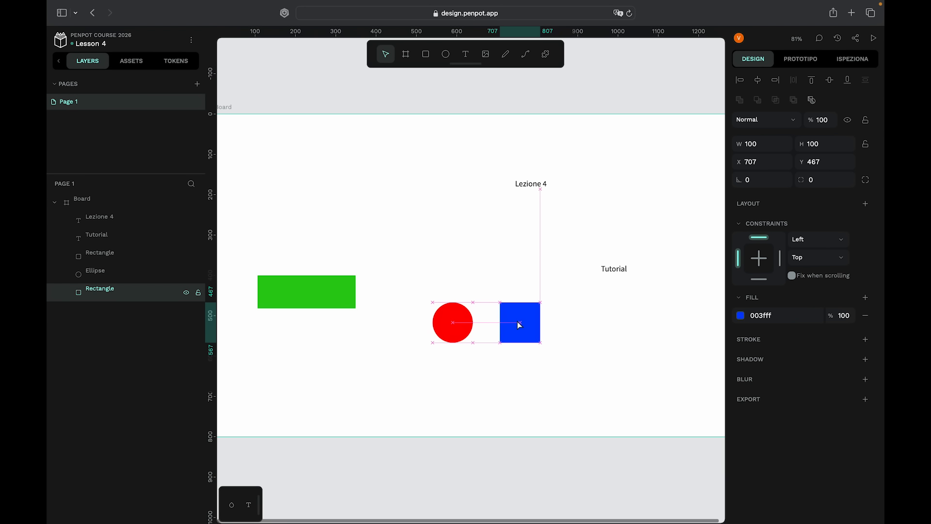
left_click_drag(519, 325, 455, 271)
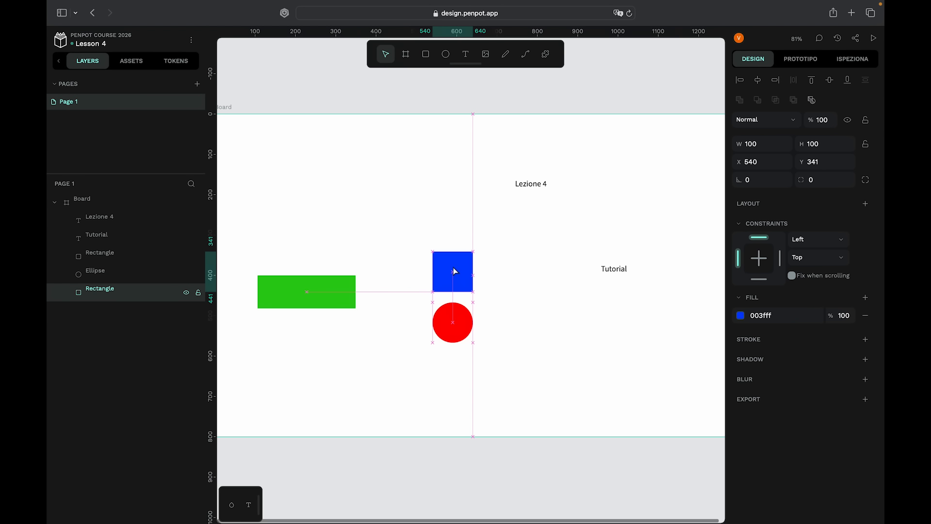
left_click_drag(455, 272, 450, 209)
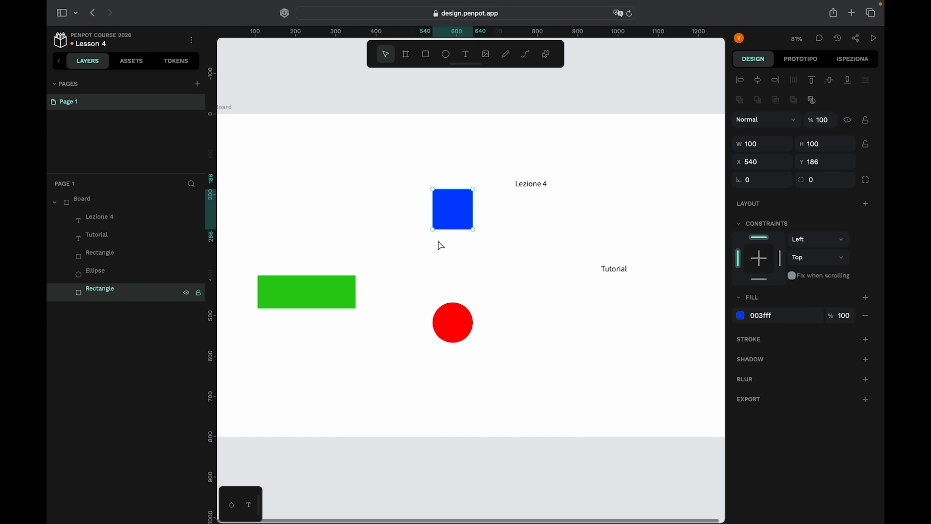
- Align the blue square to the left edge of the board
scroll(441, 245, "down", 3)
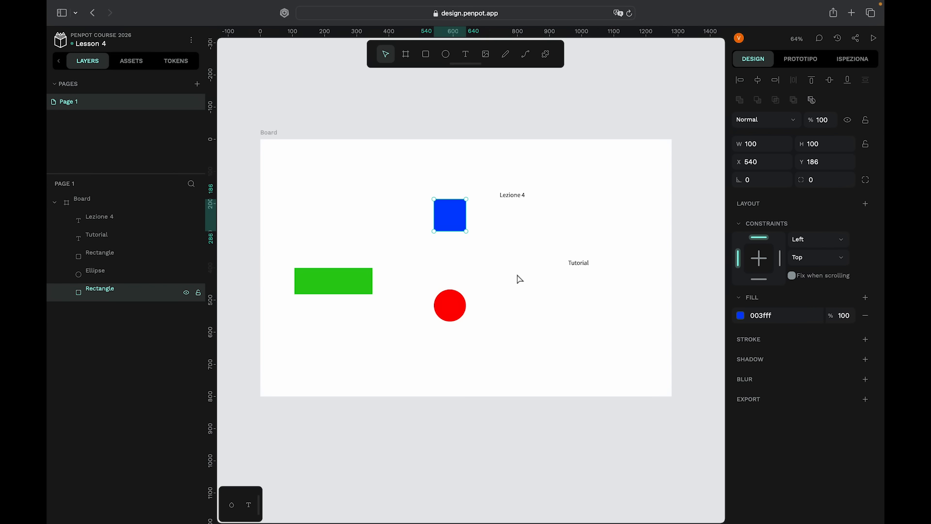
scroll(520, 265, "up", 2)
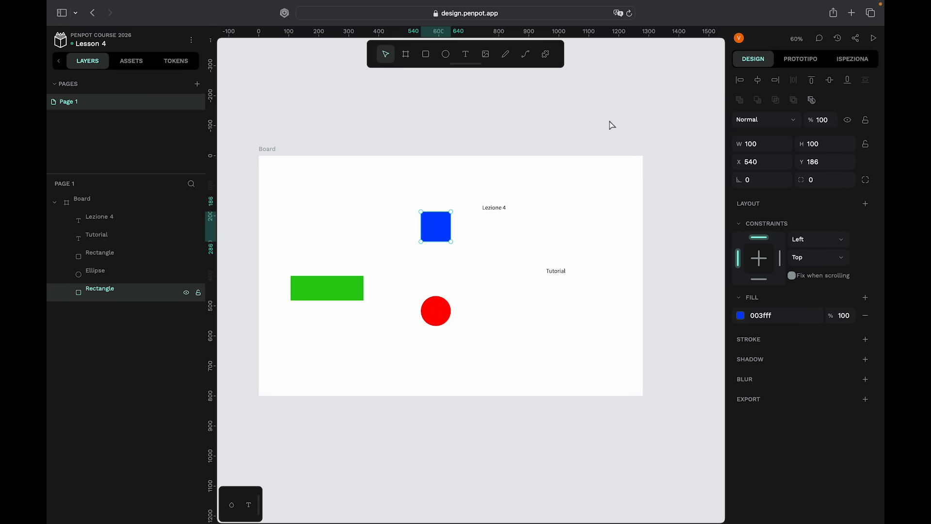
left_click(738, 82)
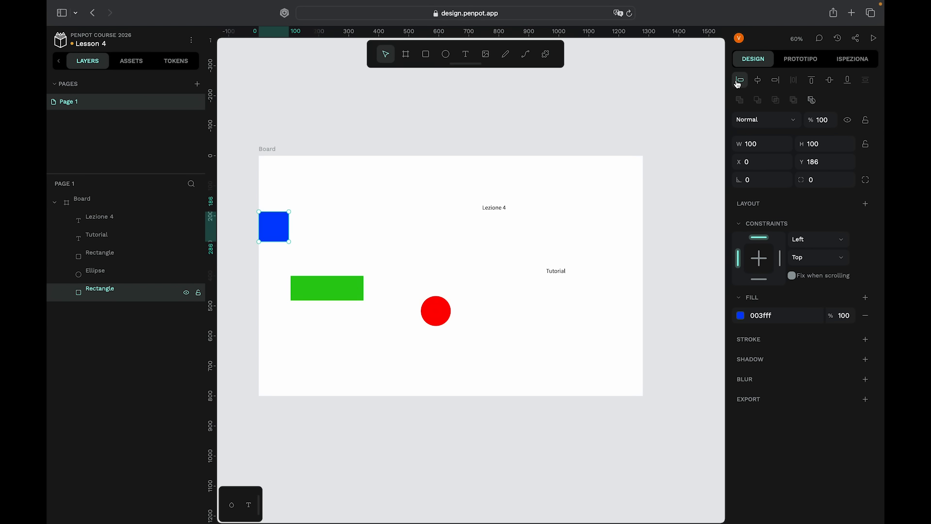
scroll(292, 175, "left", 1)
scroll(291, 175, "up", 1)
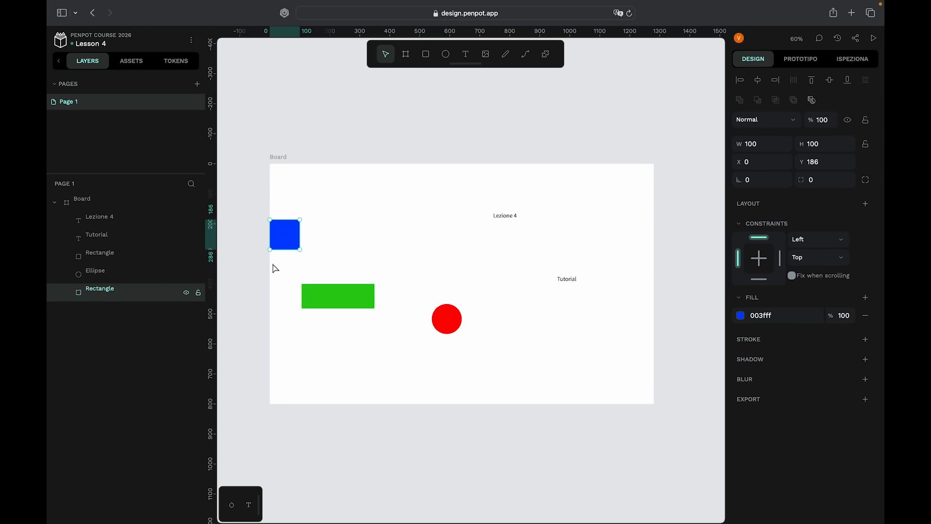
scroll(281, 233, "up", 1)
scroll(280, 236, "up", 2)
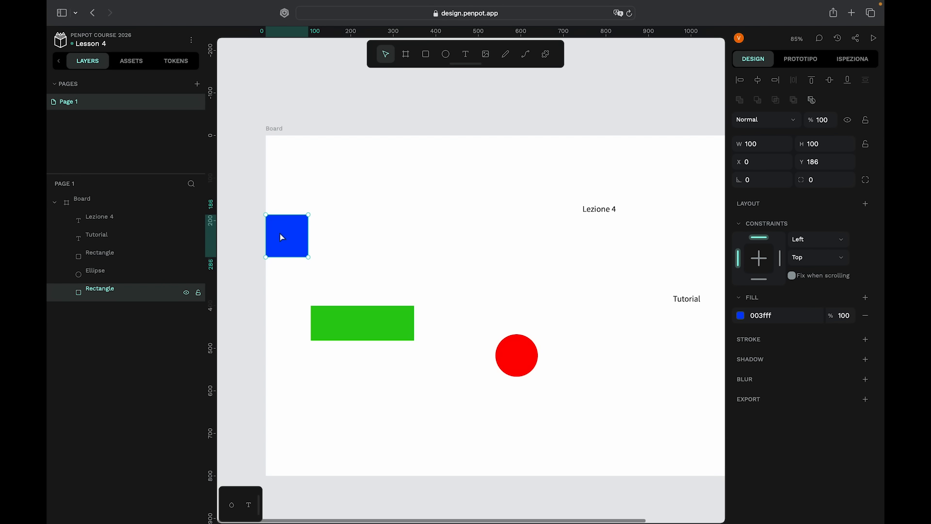
- Align the blue square to the right edge of the board
scroll(280, 236, "down", 1)
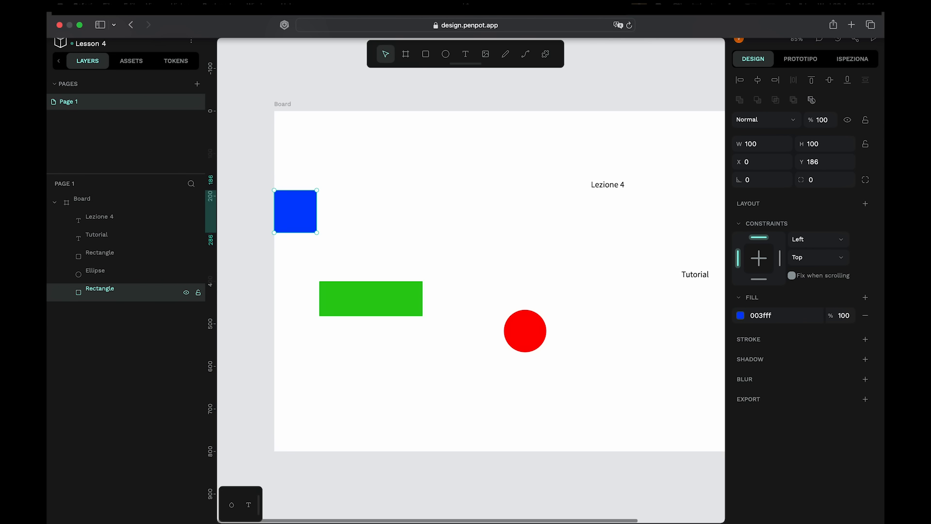
scroll(417, 243, "down", 2)
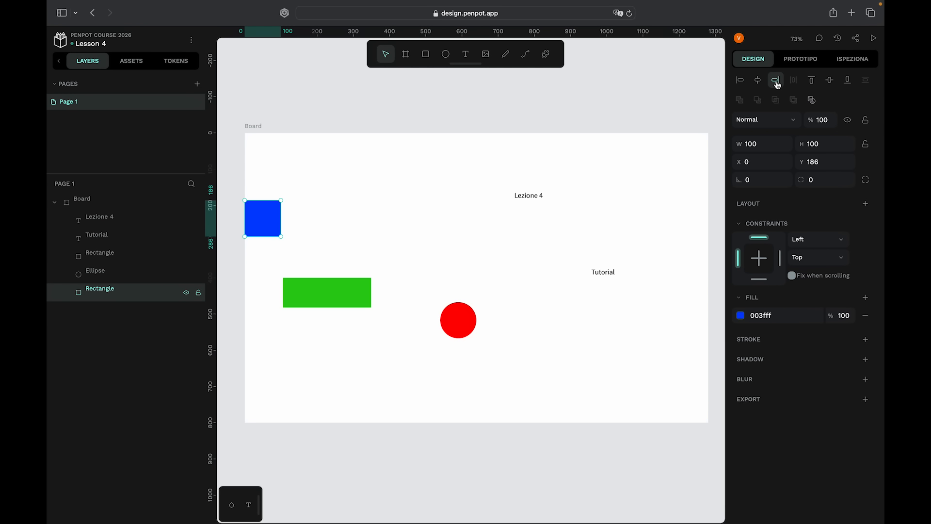
left_click(777, 81)
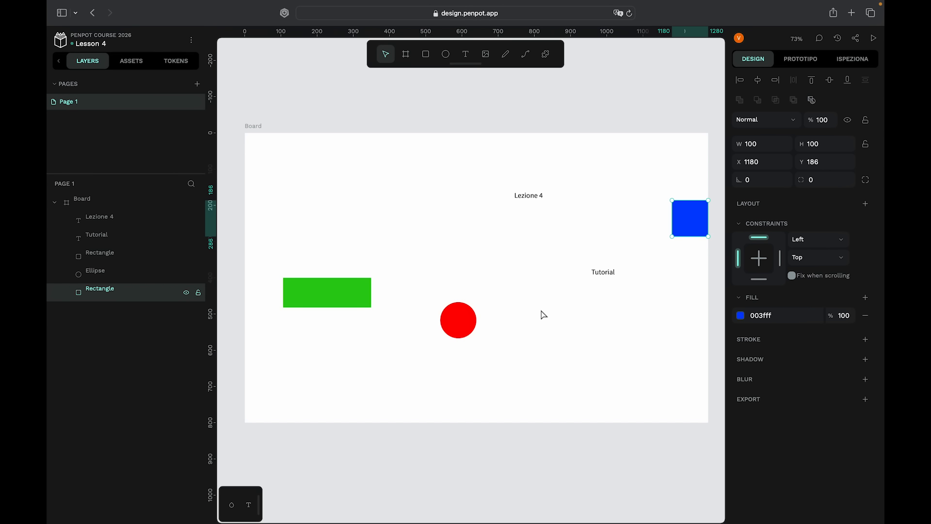
scroll(530, 305, "right", 2)
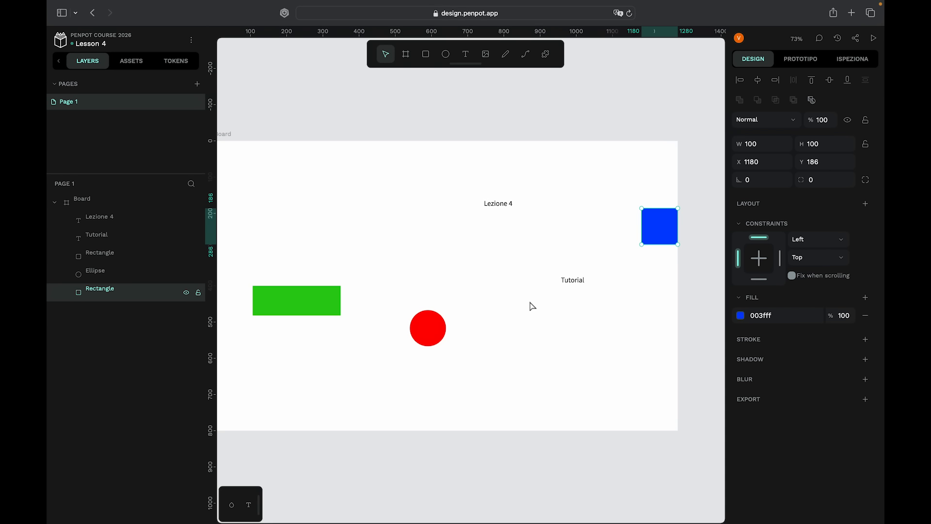
scroll(531, 306, "down", 2)
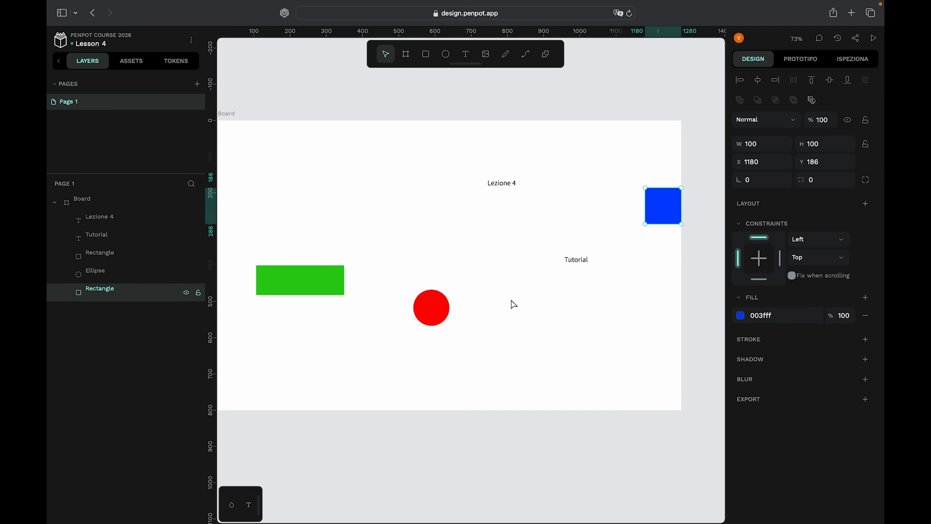
- Align the green rectangle to the board's top edge and bottom edge in turn, and move it to about X 121, Y 245
left_click(332, 286)
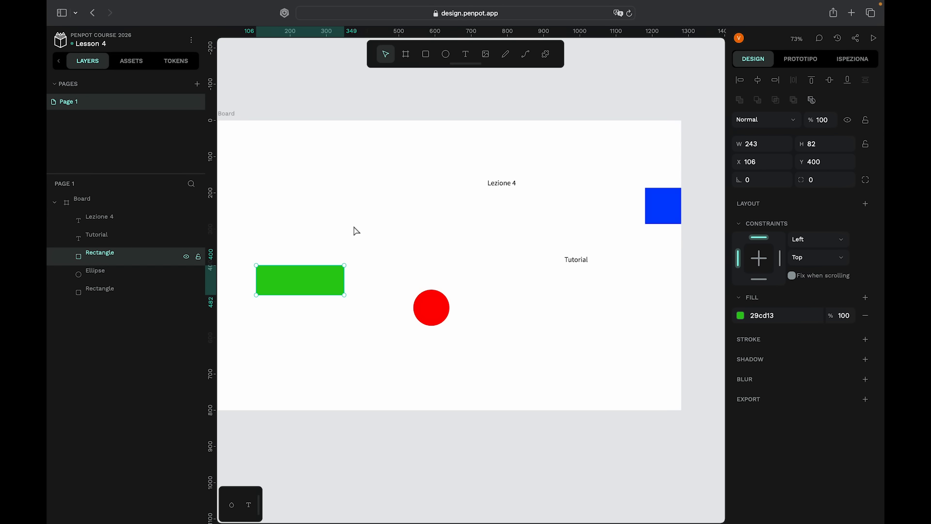
scroll(358, 235, "up", 1)
scroll(358, 235, "left", 1)
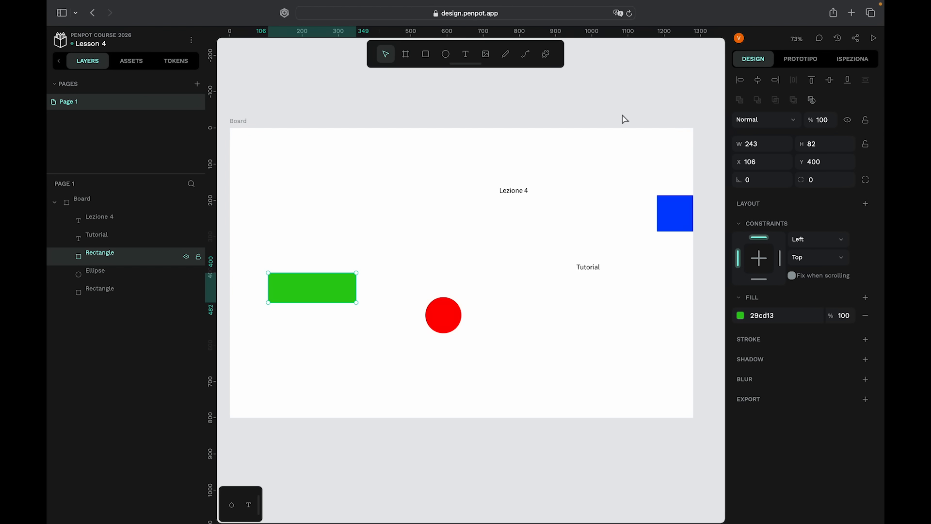
left_click(817, 85)
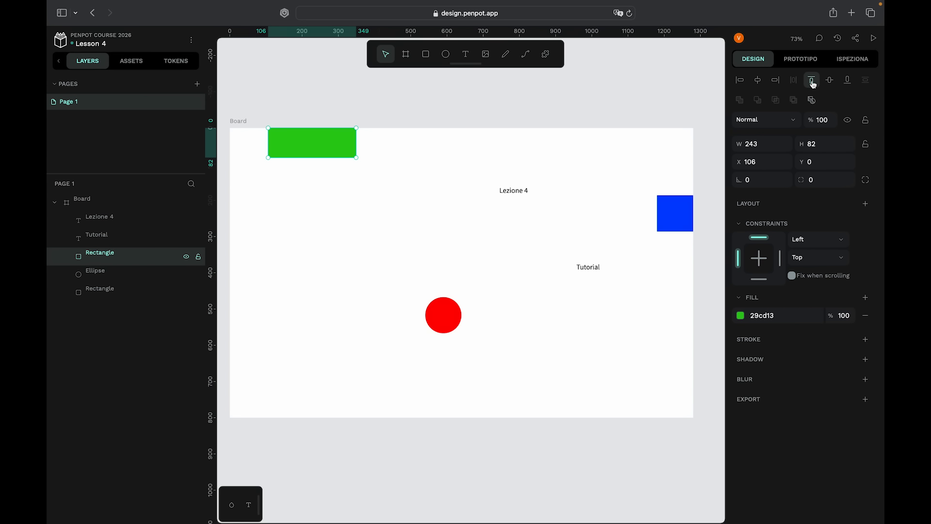
left_click(848, 83)
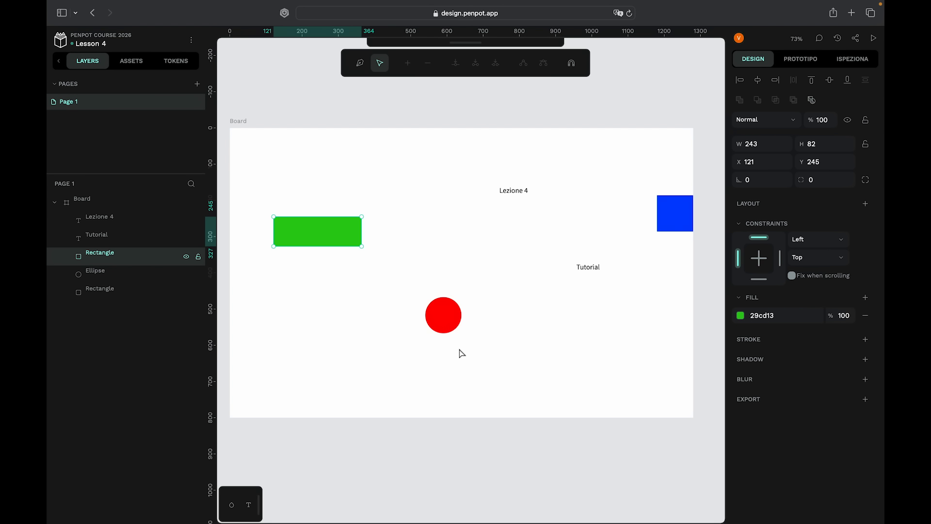
- Select the green rectangle together with the red circle and align their left edges
key("Escape")
left_click(440, 314, "shift")
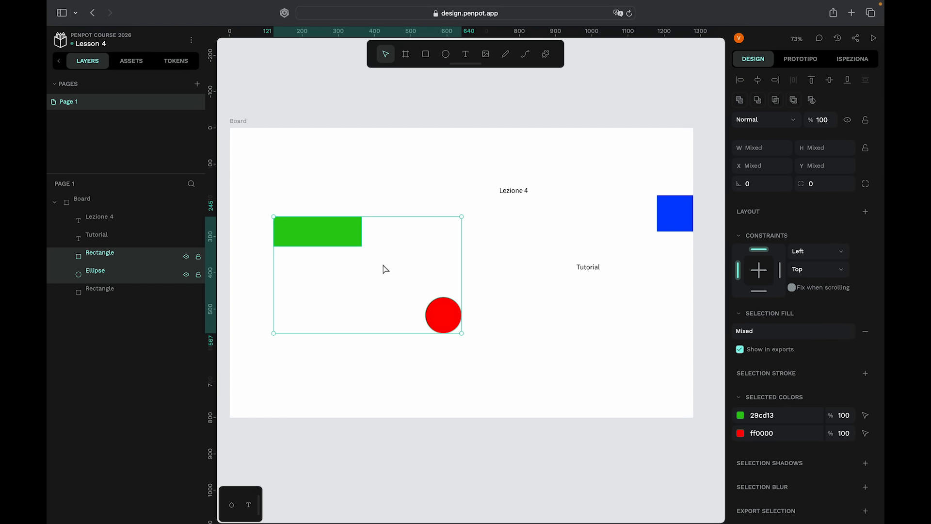
left_click(740, 80)
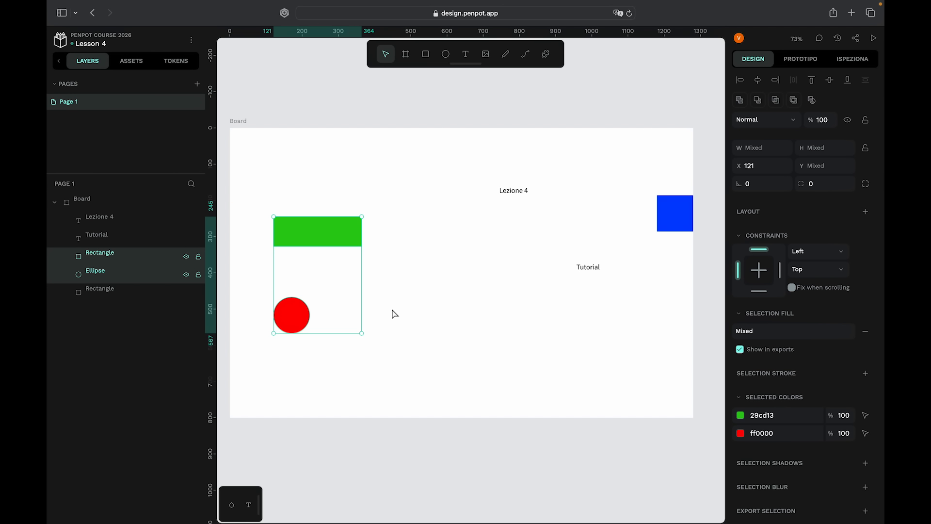
left_click(408, 324)
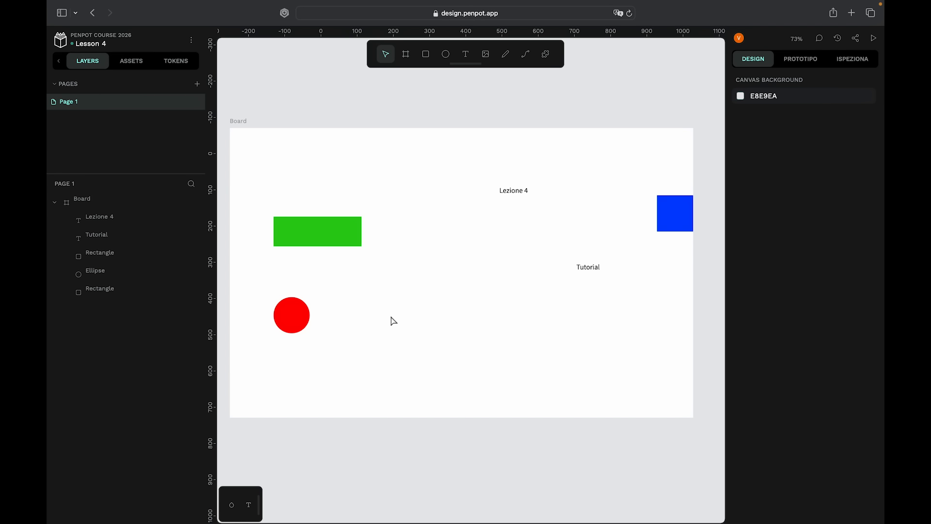
- Move the blue square to about X 924, Y 136 and align its right edge with the red circle's
left_click(296, 320)
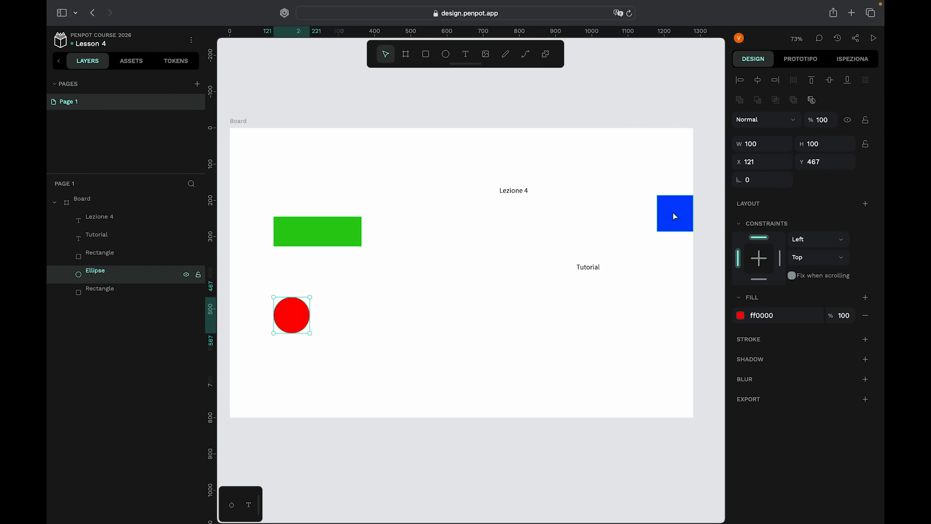
left_click_drag(676, 214, 582, 200)
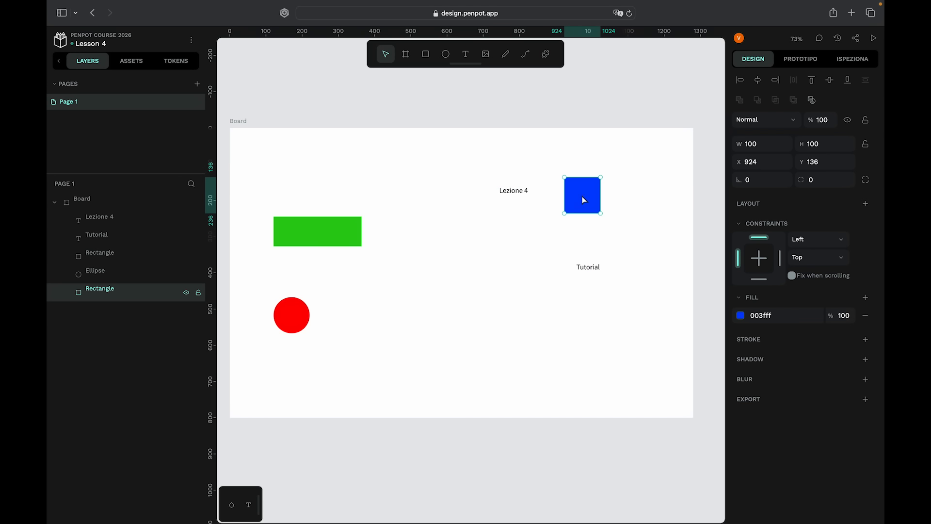
left_click(305, 318, "shift")
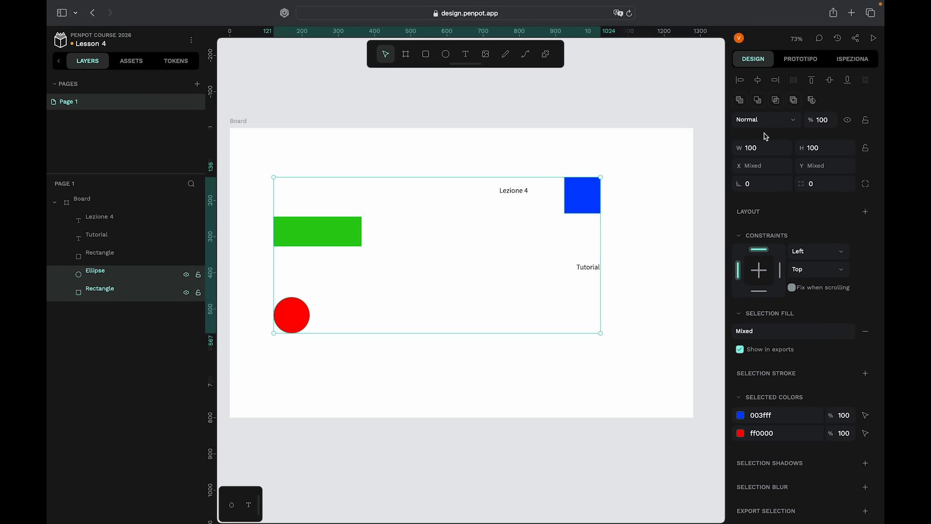
left_click(776, 80)
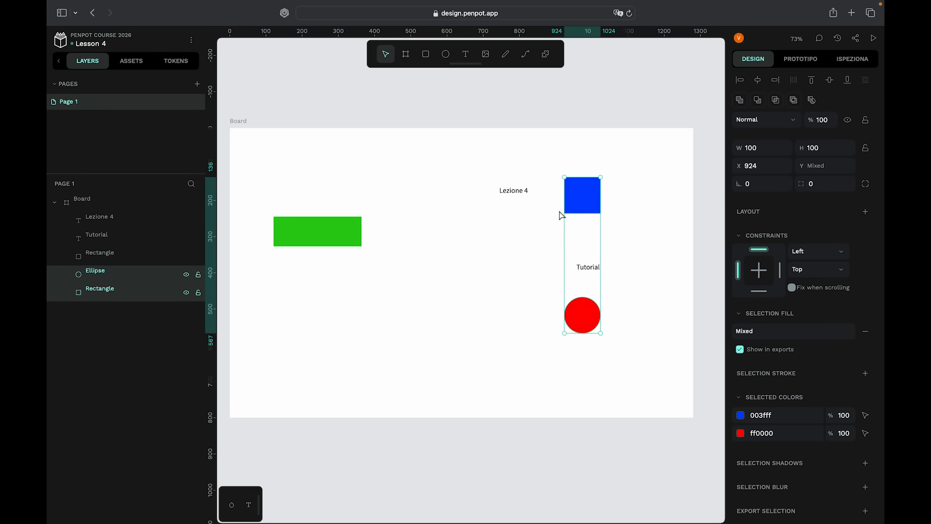
- Move the red circle to about X 664, Y 470 and the blue square to about X 540, Y 346
left_click(498, 275)
left_click_drag(573, 318, 478, 319)
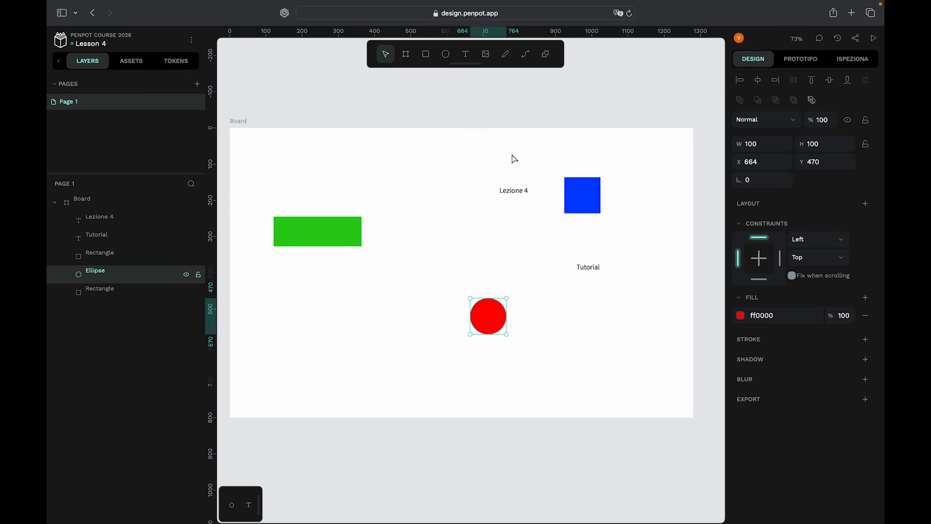
left_click_drag(589, 197, 449, 272)
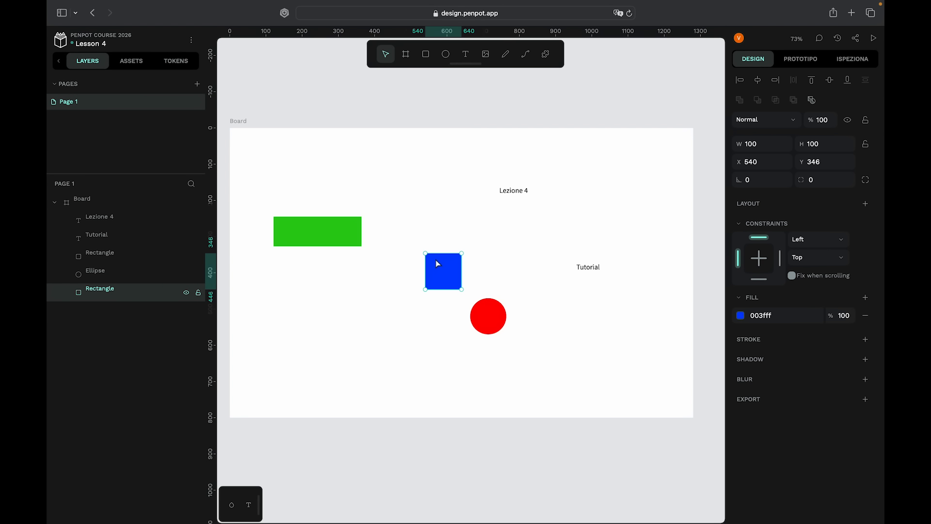
- Select the blue square and the red circle together and align their horizontal centers
left_click(492, 319, "shift")
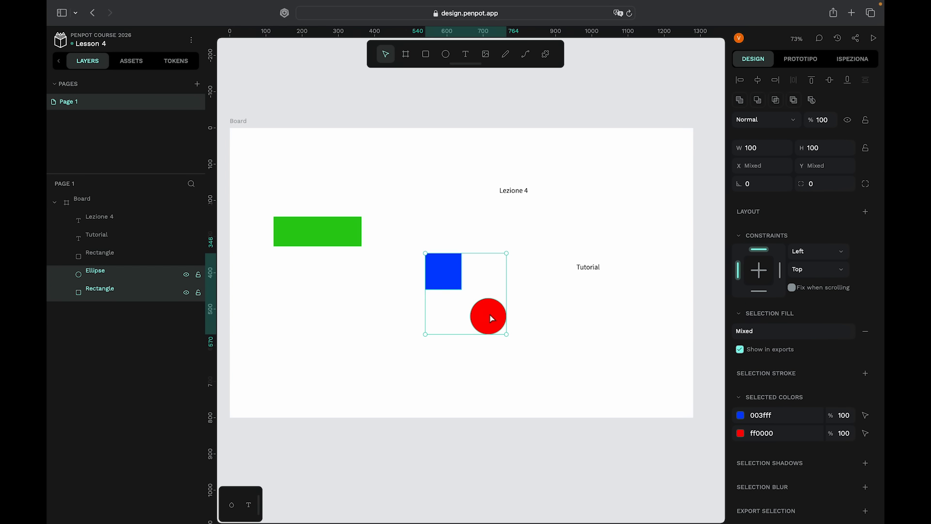
left_click(755, 82)
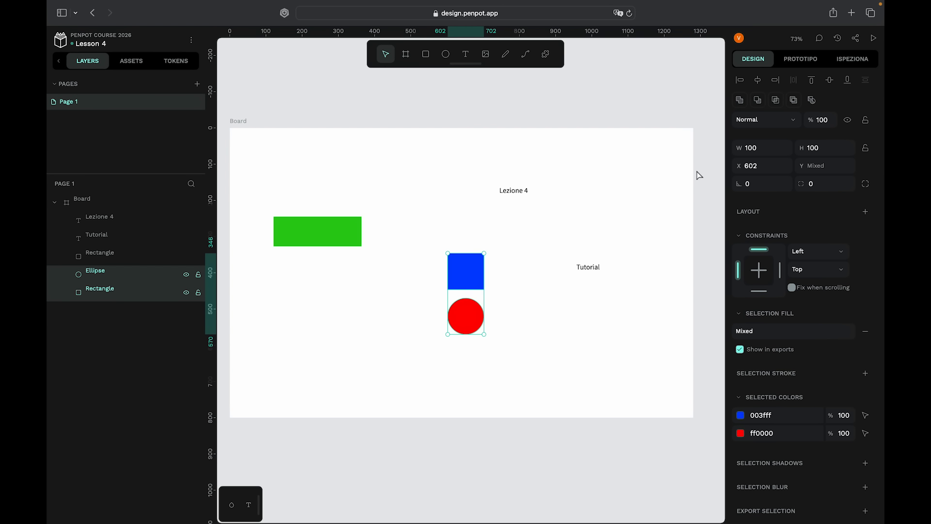
left_click(721, 161)
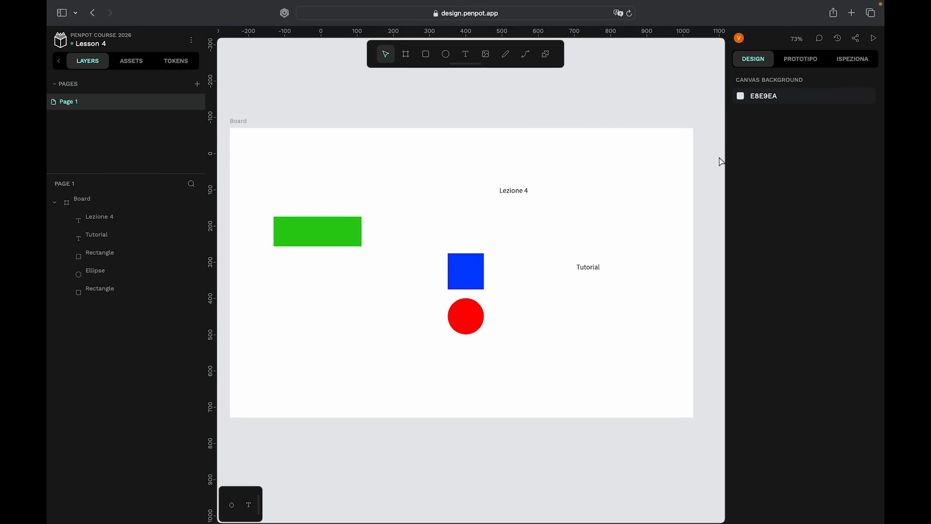
- Select the blue square and the green rectangle together and align their vertical centers
left_click(470, 280)
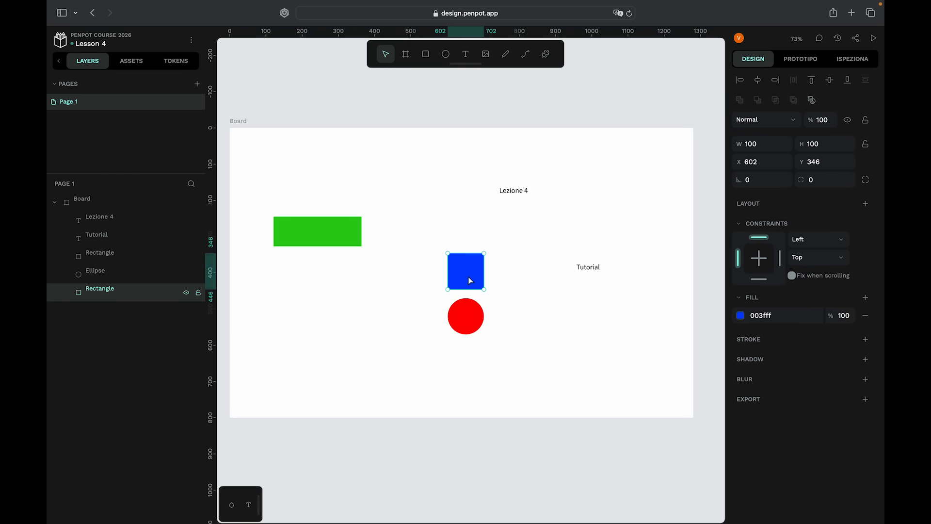
left_click(336, 240, "shift")
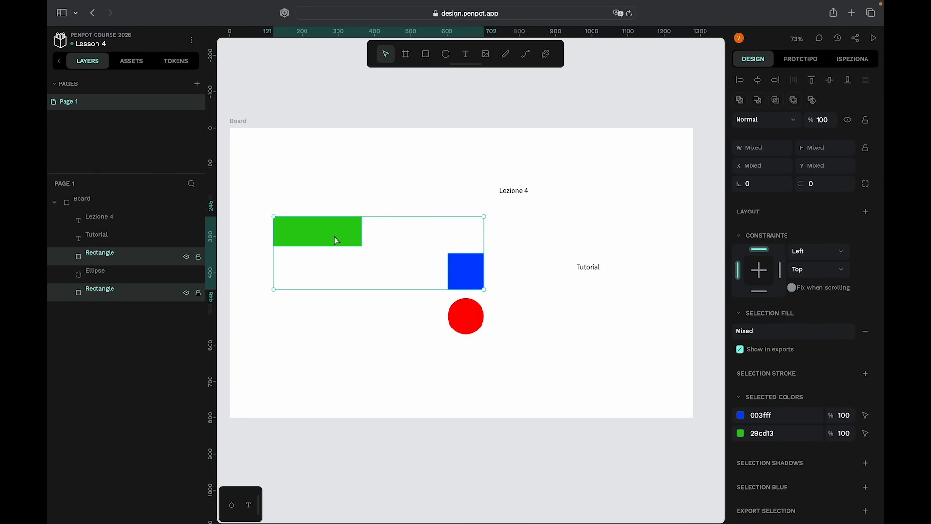
left_click(831, 81)
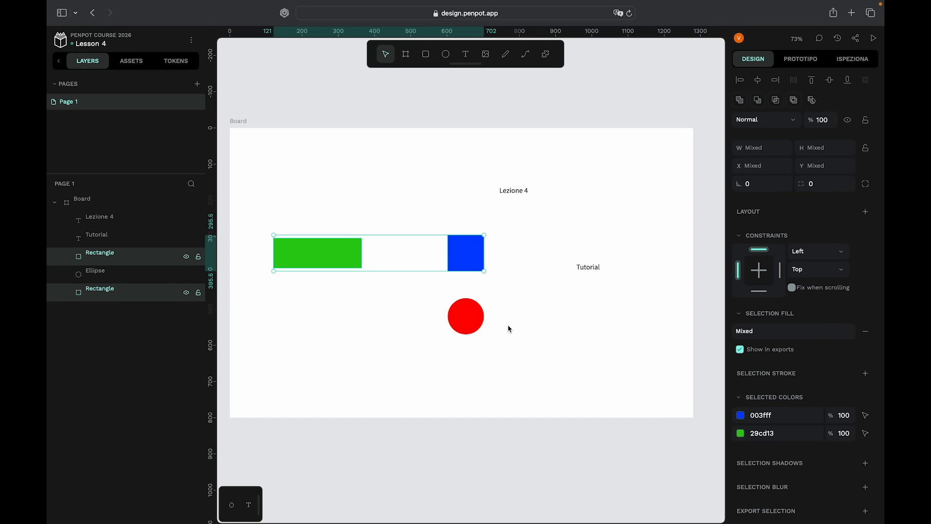
left_click(510, 113)
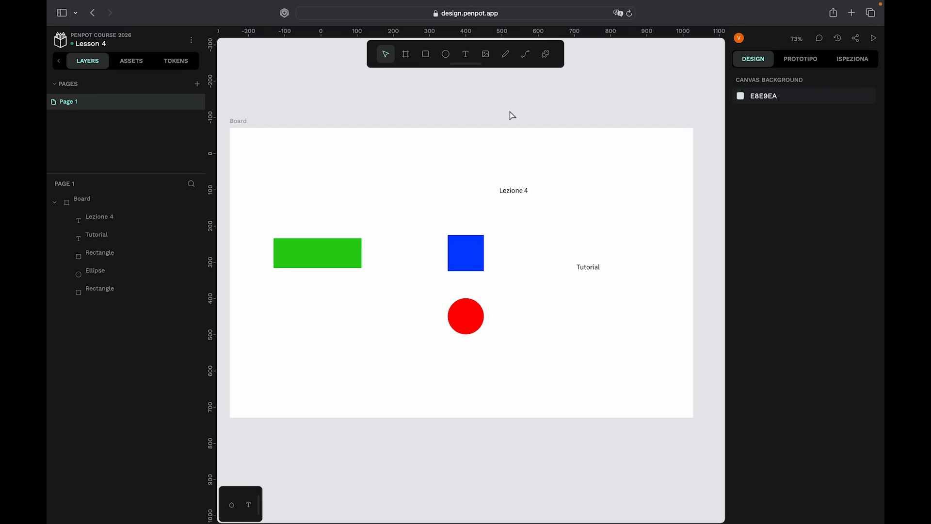
- Select the "Lezione 4" text, the blue square and the red circle together and distribute their horizontal spacing
left_click(510, 196)
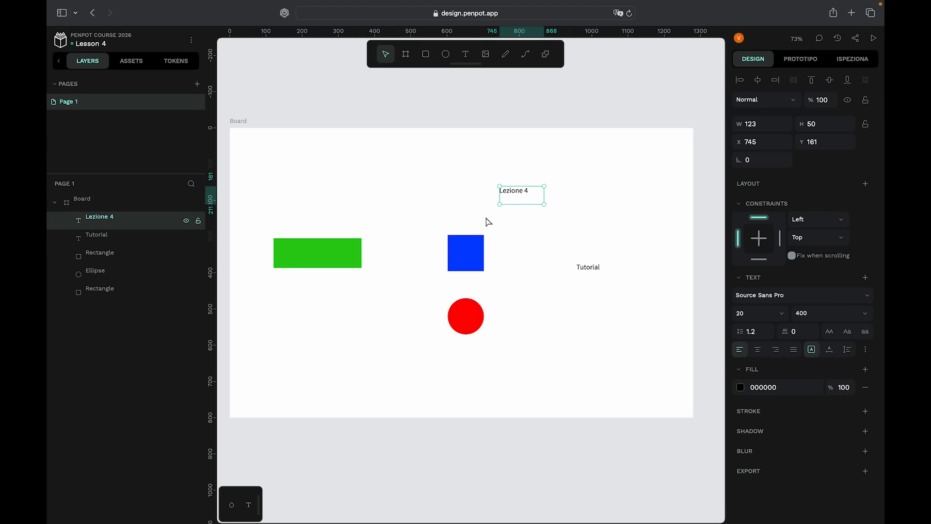
left_click(465, 253, "shift")
left_click(469, 327, "shift")
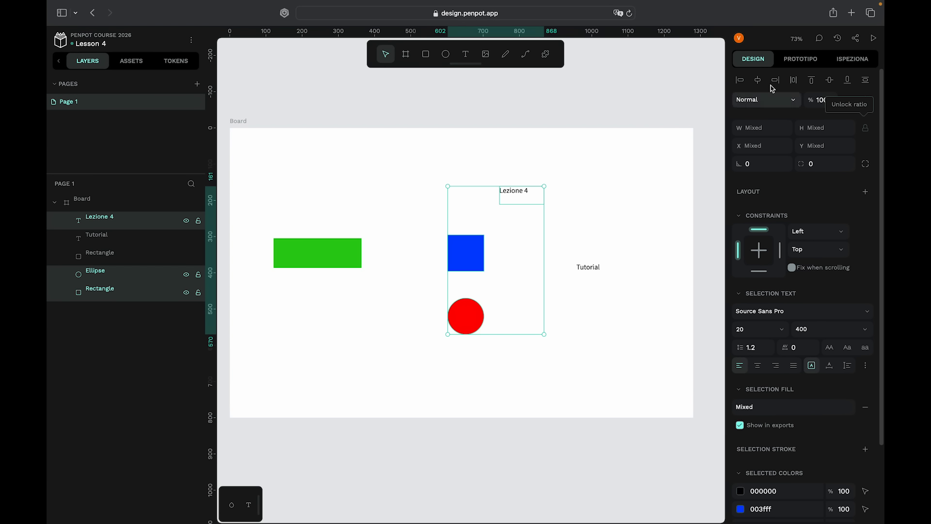
left_click(797, 81)
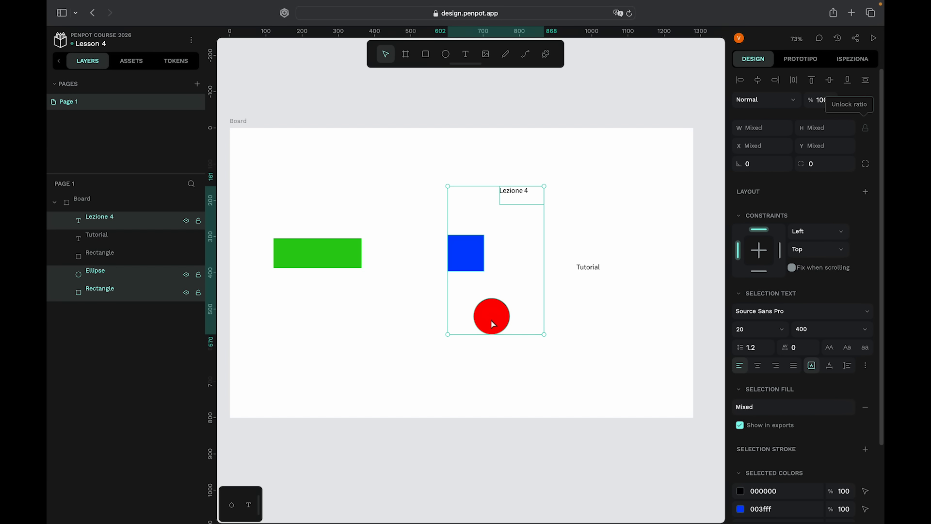
- Try distributing the vertical spacing of the three selected objects, undo it and clear the selection
left_click(860, 84)
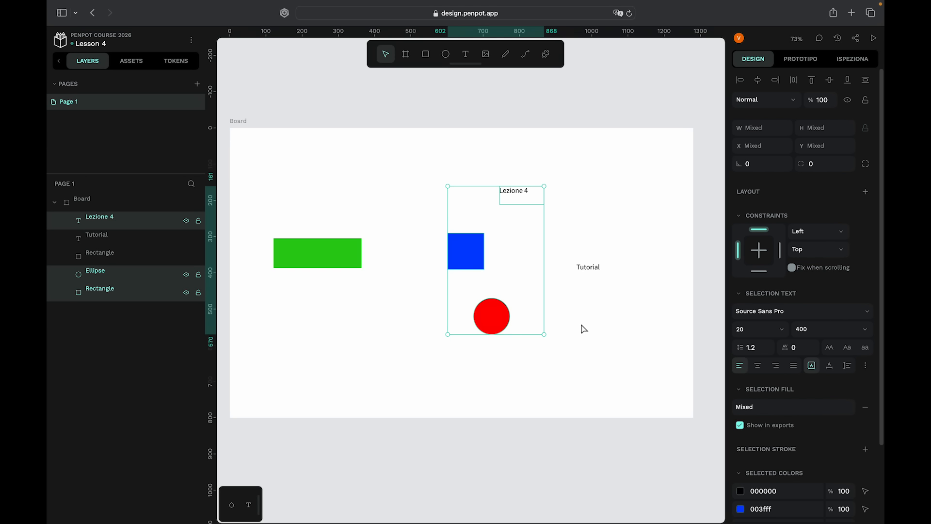
key("super+z")
left_click(579, 329)
- Move the red circle to about X 729, Y 542 and distribute the vertical spacing between it, "Lezione 4" and "Tutorial"
left_click_drag(505, 328, 526, 354)
left_click(523, 200, "shift")
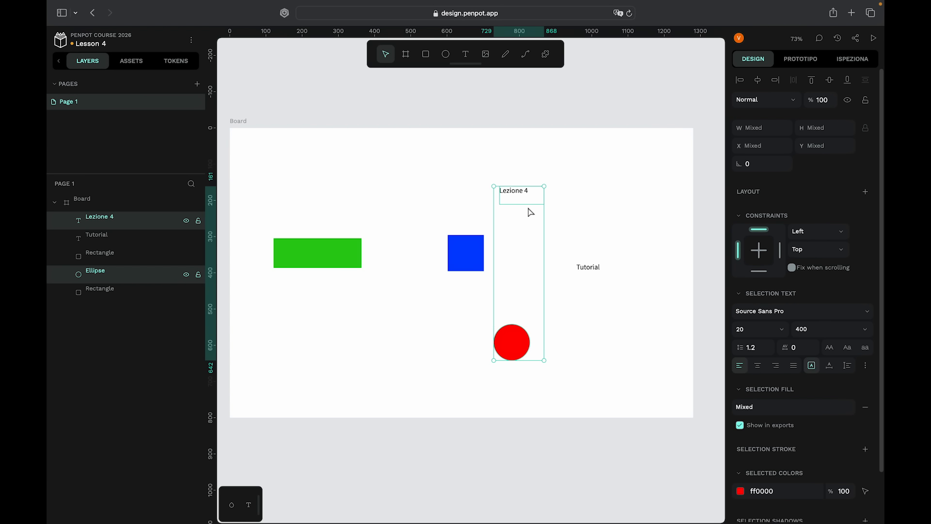
left_click(589, 268, "shift")
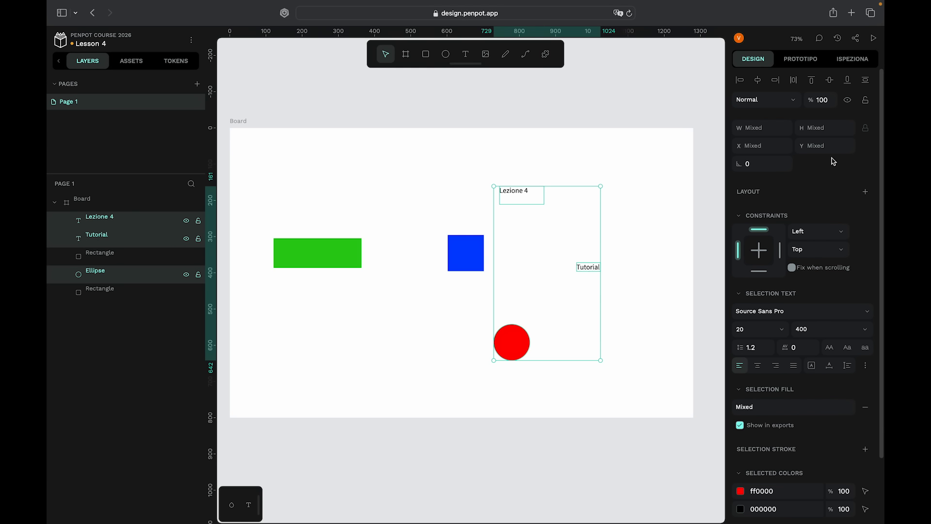
left_click(870, 83)
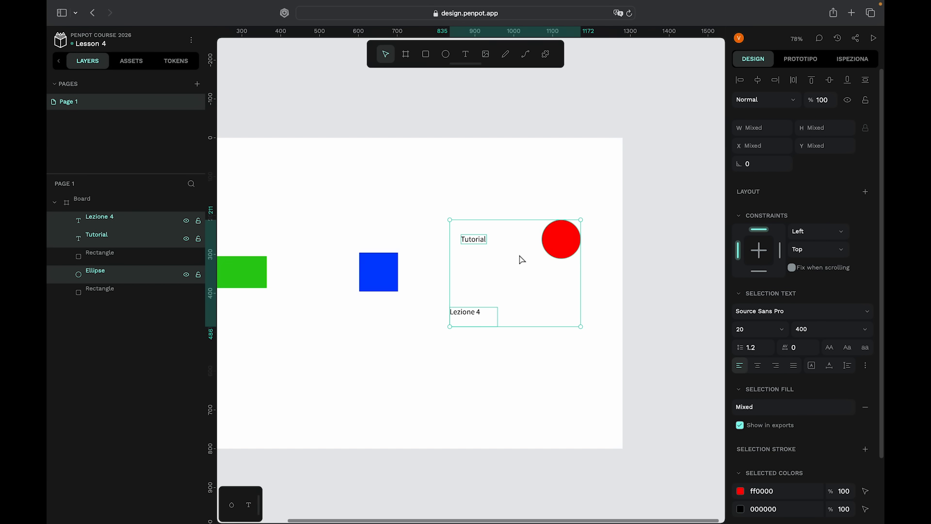
- Distribute the vertical spacing again for the rearranged red circle, "Tutorial" and "Lezione 4" objects
scroll(519, 258, "right", 2)
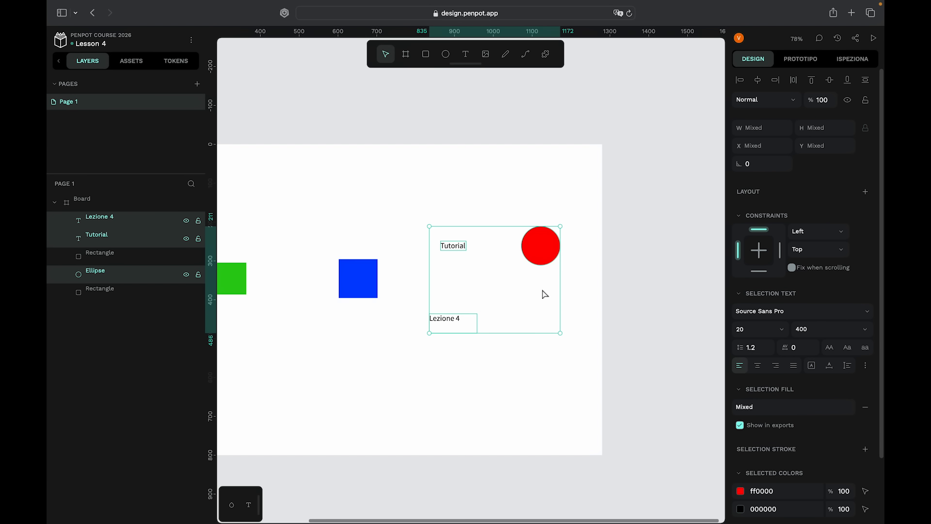
scroll(545, 294, "up", 3, "ctrl")
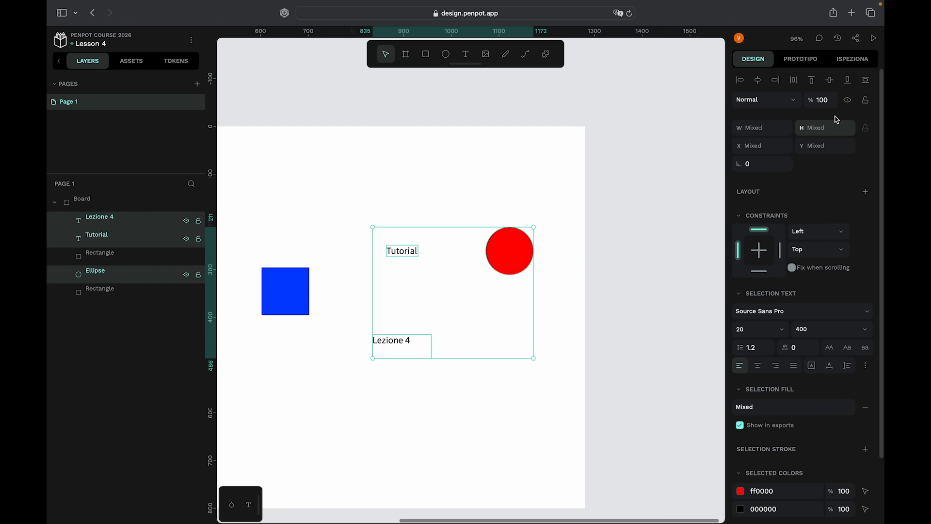
left_click(865, 80)
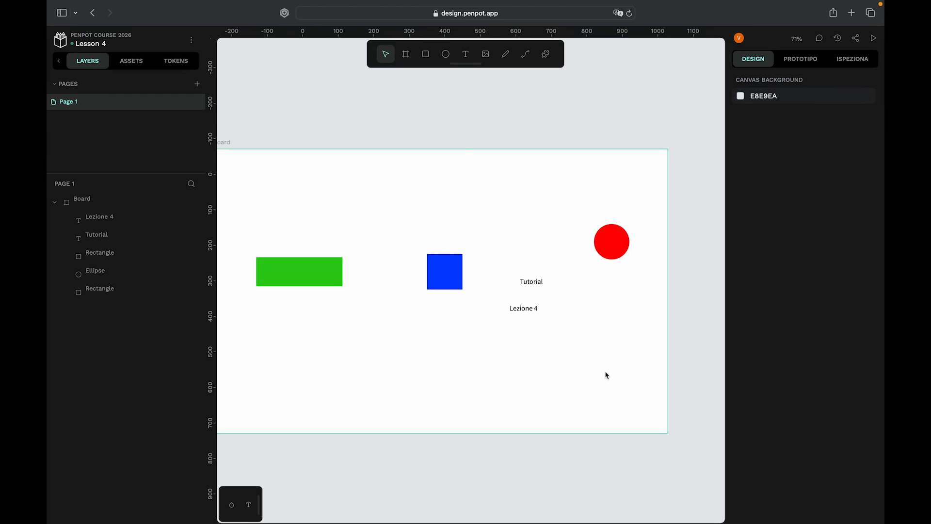
- Move the red circle to about X 364, Y 579, below the green rectangle
scroll(605, 373, "down", 1)
scroll(436, 380, "up", 3)
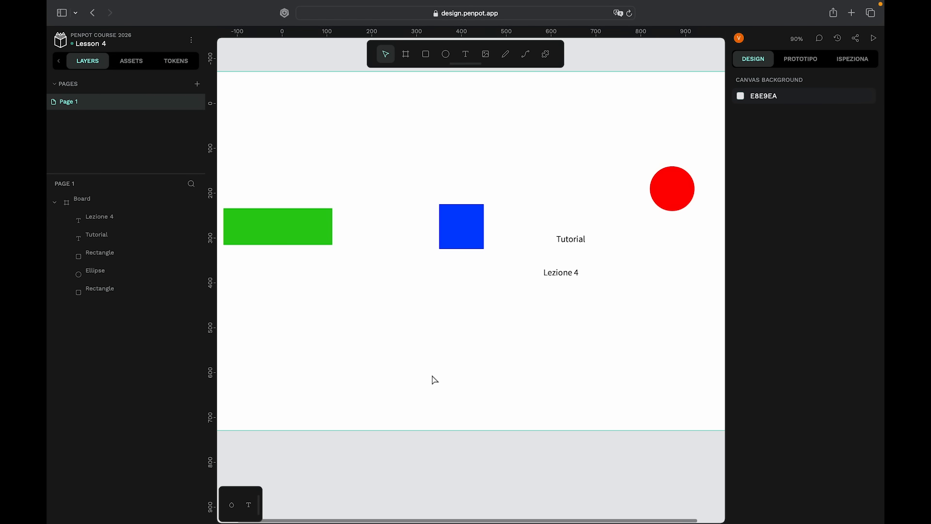
scroll(435, 380, "down", 2)
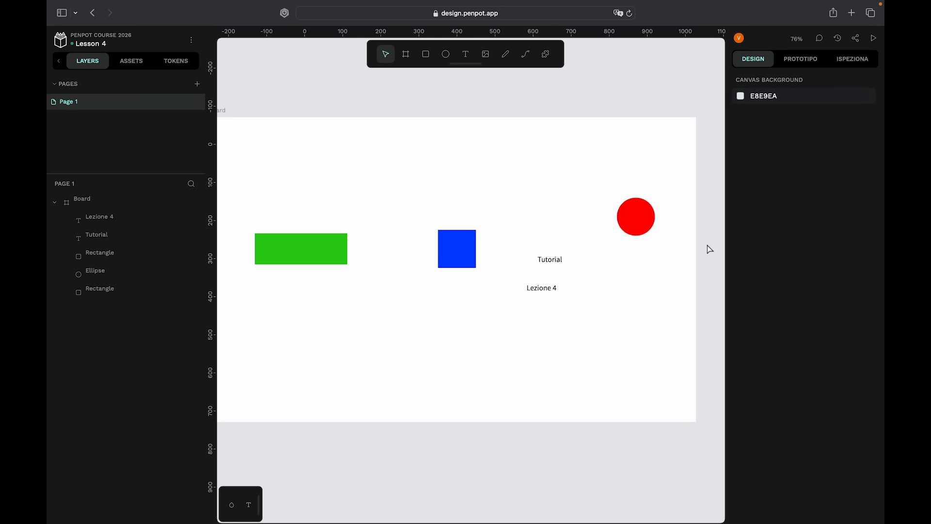
left_click_drag(628, 210, 358, 350)
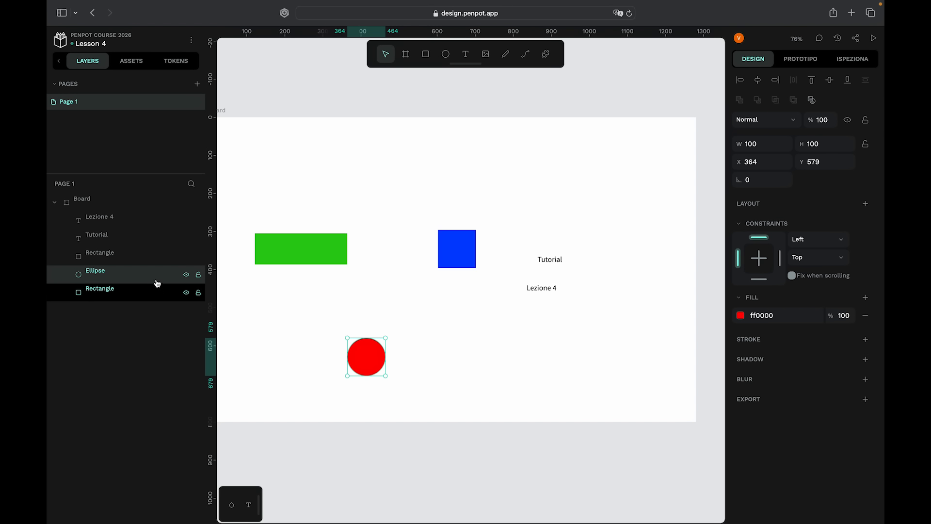
- Reorder the layers so the green rectangle sits directly above the "Tutorial" text
left_click(108, 255)
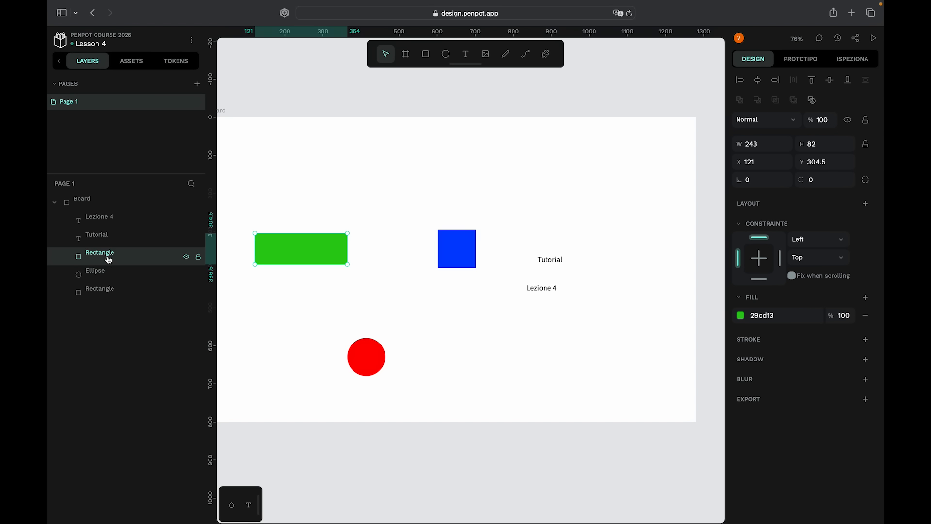
left_click_drag(109, 260, 105, 240)
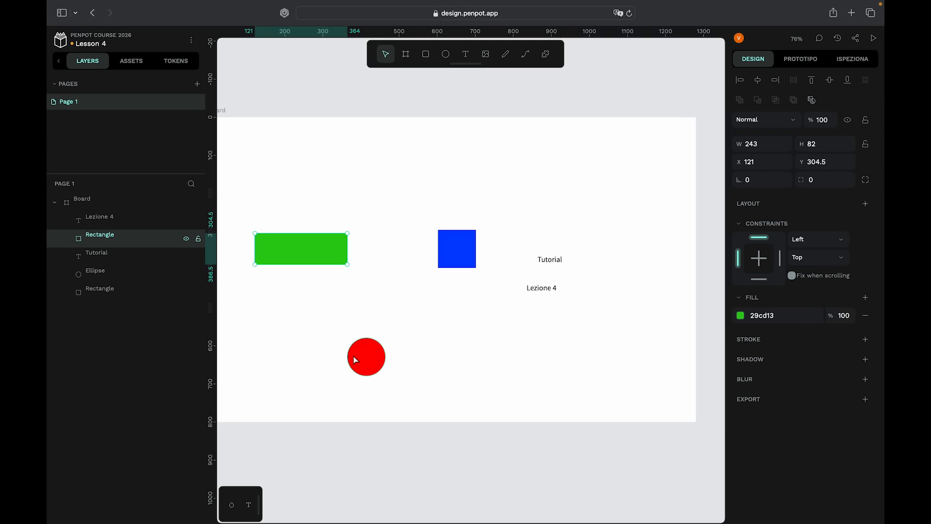
- Group the red circle, green rectangle and blue square, and expand the group's layer to inspect its contents
left_click(367, 365)
left_click(306, 243, "shift")
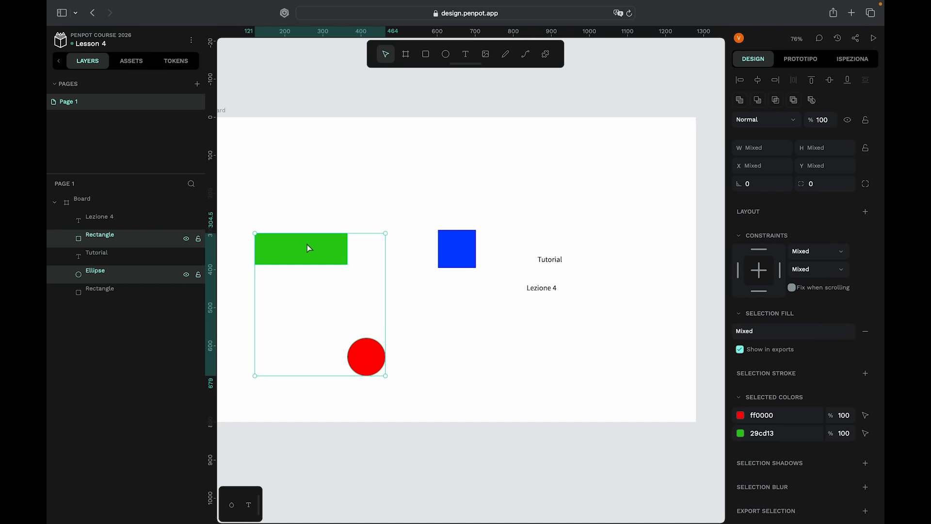
left_click(469, 261, "shift")
right_click(459, 257)
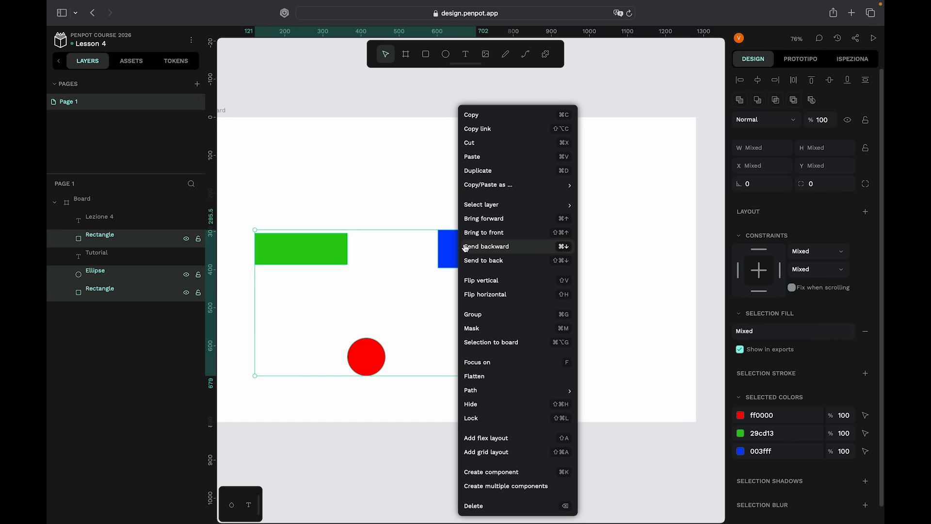
left_click(482, 315)
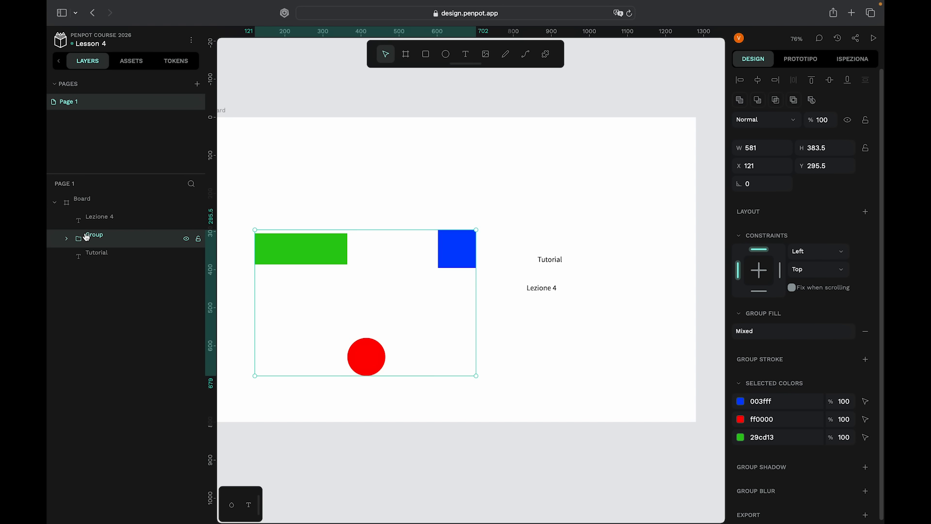
left_click(65, 240)
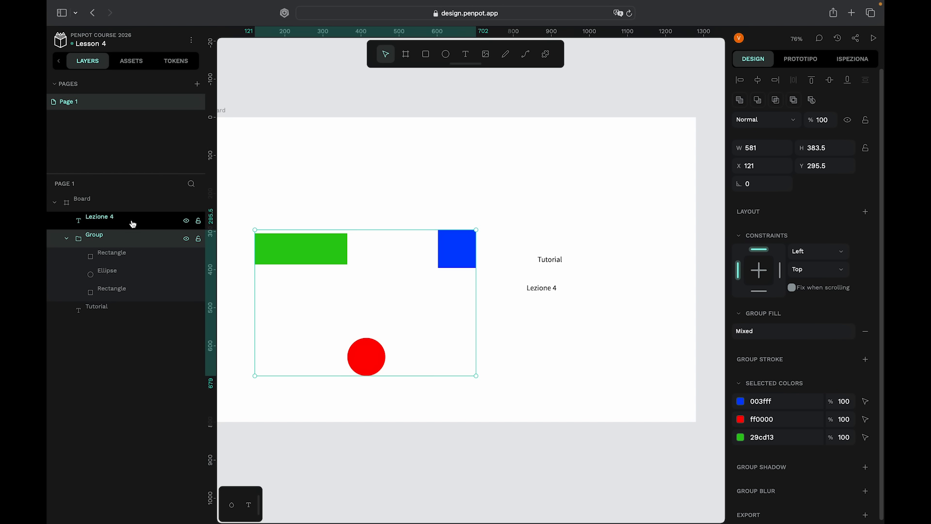
left_click(67, 239)
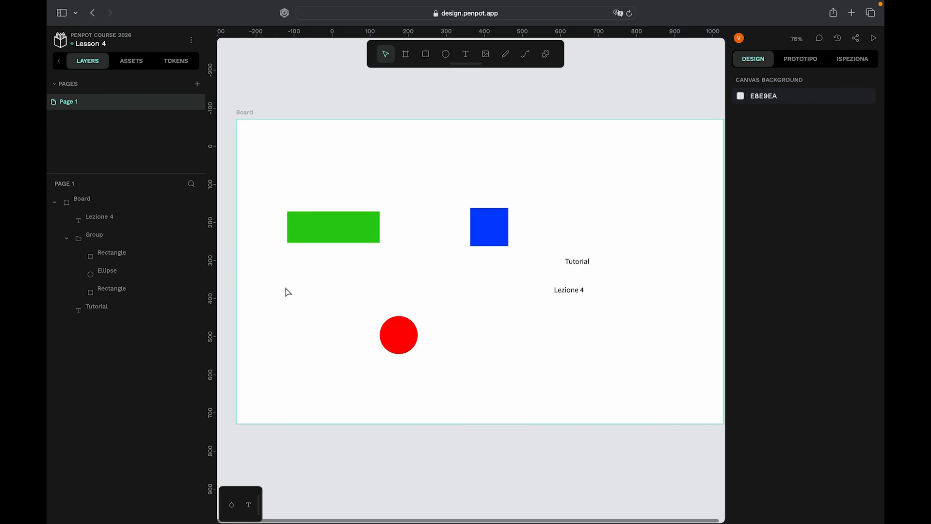
- Select the group and try moving only the red circle inside it to about X 349, Y 554
left_click(307, 228)
left_click(128, 242)
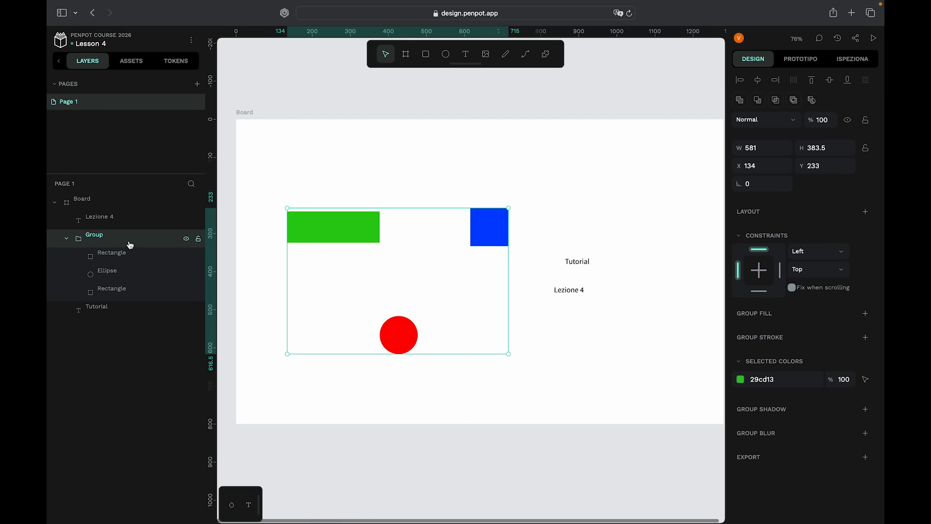
double_click(397, 348)
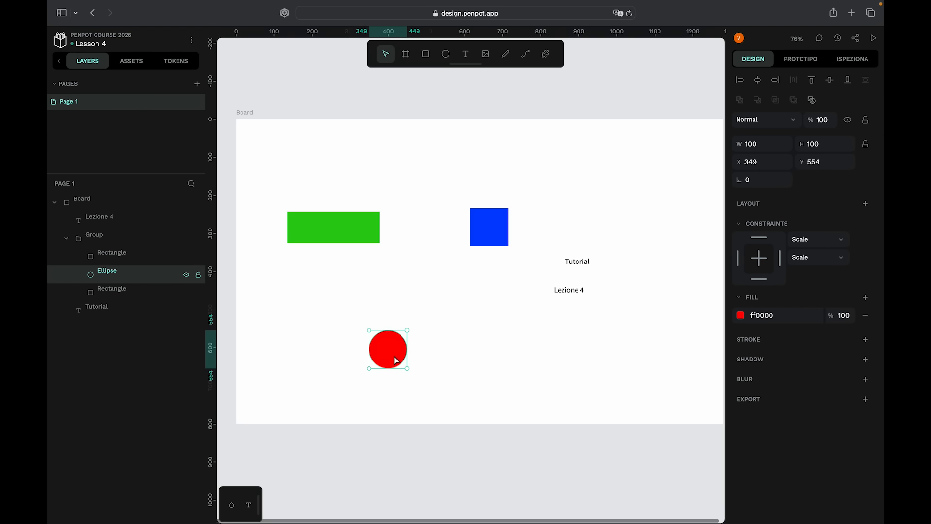
- Select the whole group and move it to about X 137, Y 208
left_click(122, 237)
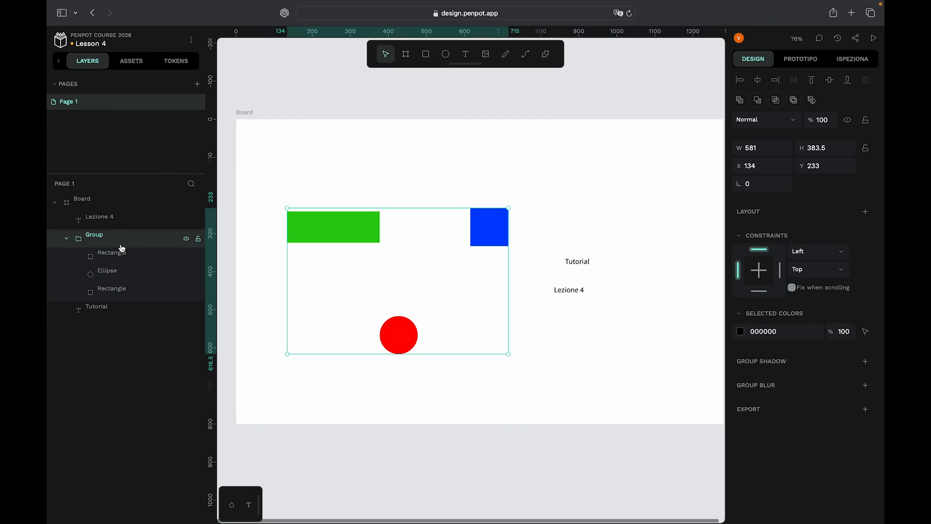
mouse_move(336, 232)
left_mouse_down()
mouse_move(392, 233)
mouse_move(332, 228)
mouse_move(330, 206)
mouse_move(338, 208)
mouse_move(337, 250)
mouse_move(355, 216)
mouse_move(337, 232)
mouse_move(341, 224)
left_mouse_up()
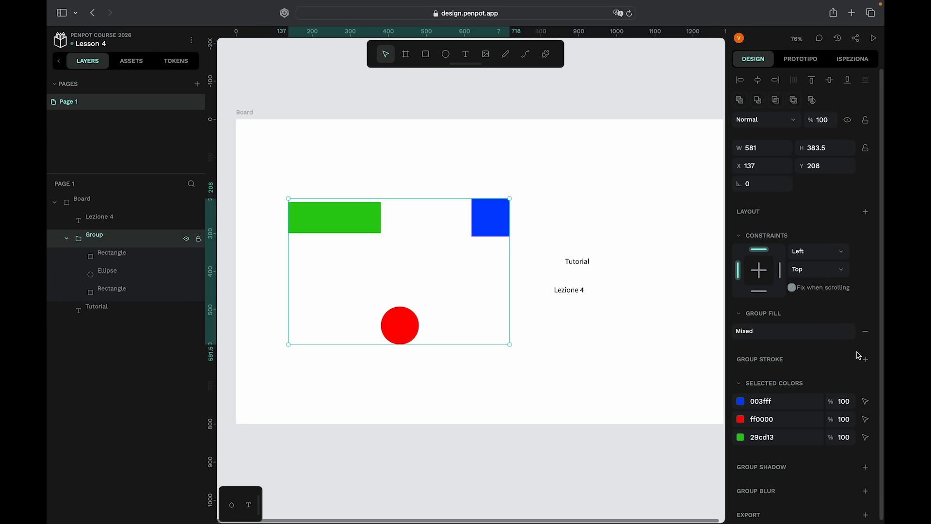
- Remove the group's mixed fill and add a single solid fill of colour 2349b9 to all its shapes
left_click(866, 331)
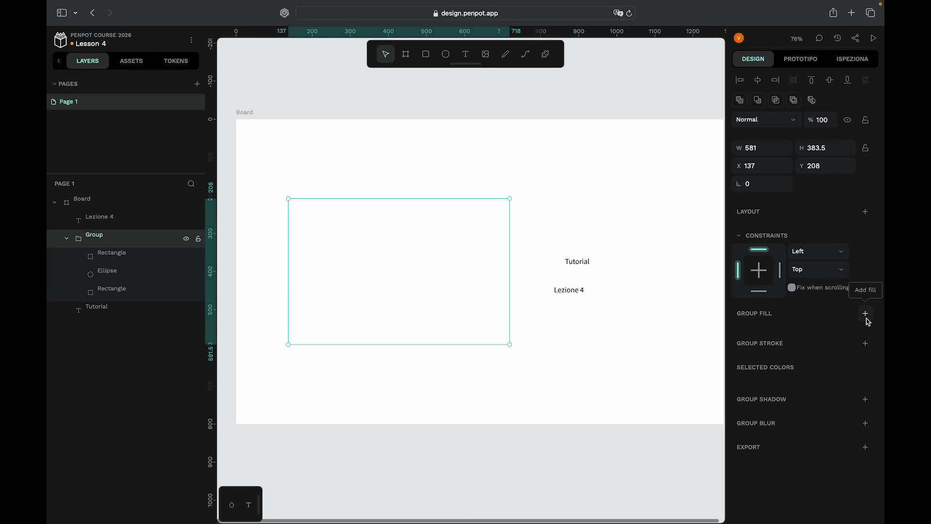
left_click(865, 314)
left_click(739, 331)
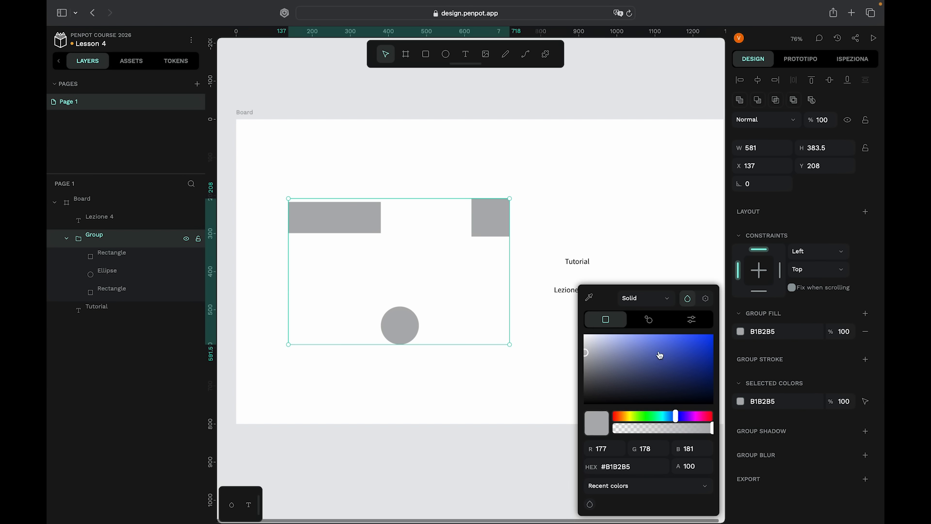
left_click(688, 353)
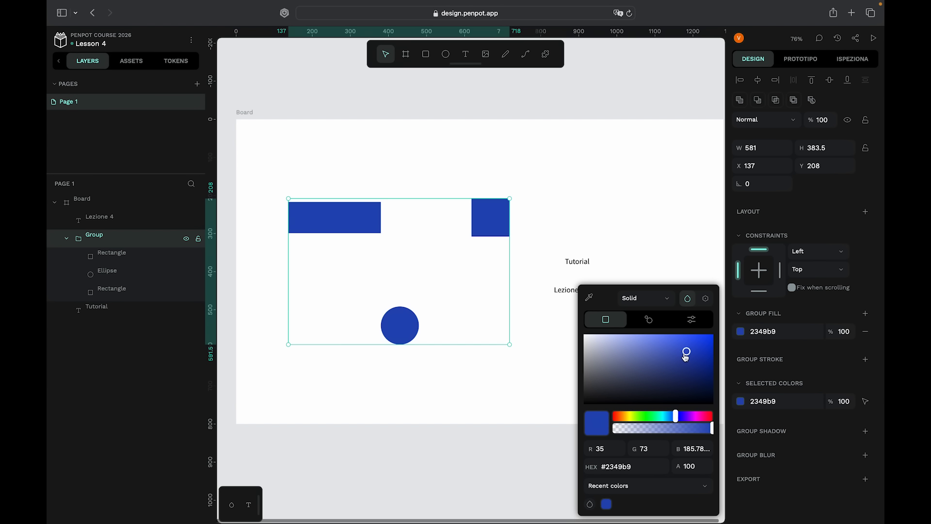
left_click(814, 363)
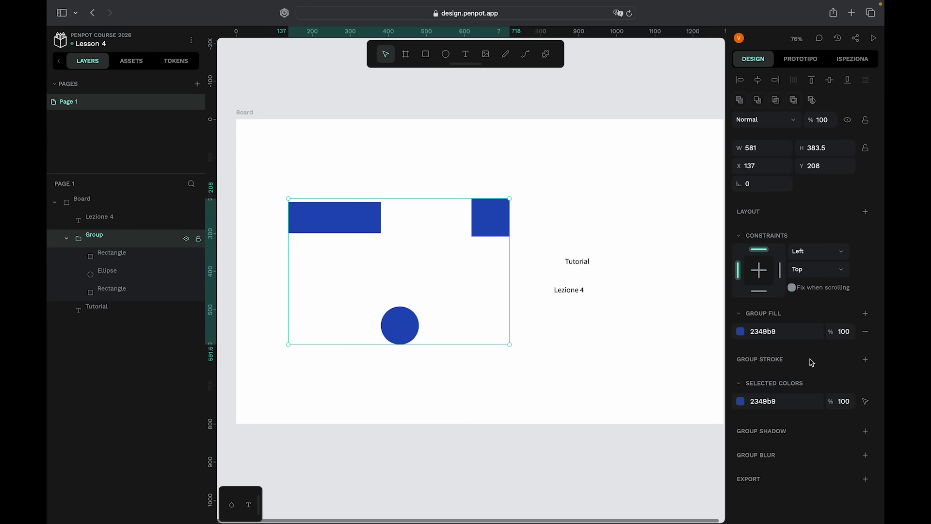
- Add a stroke to the group and set its colour to orange ff6100
left_click(865, 359)
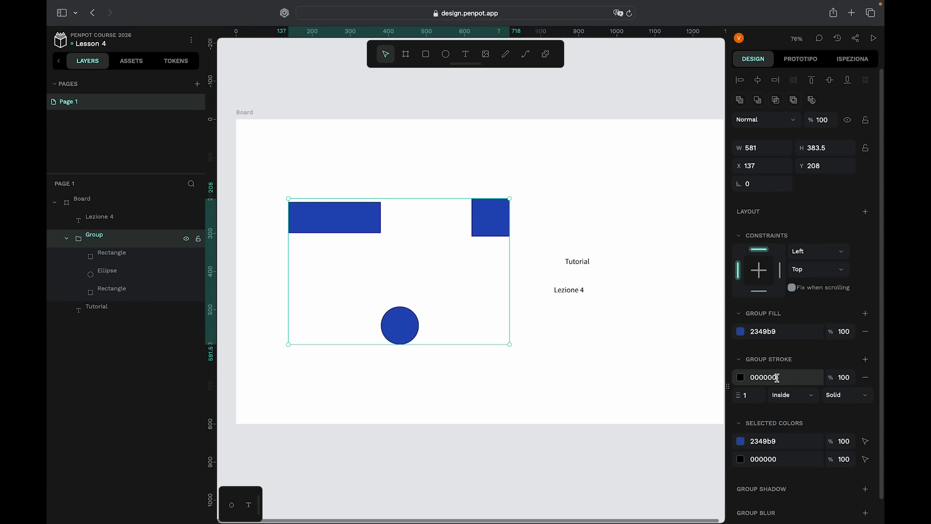
left_click(740, 378)
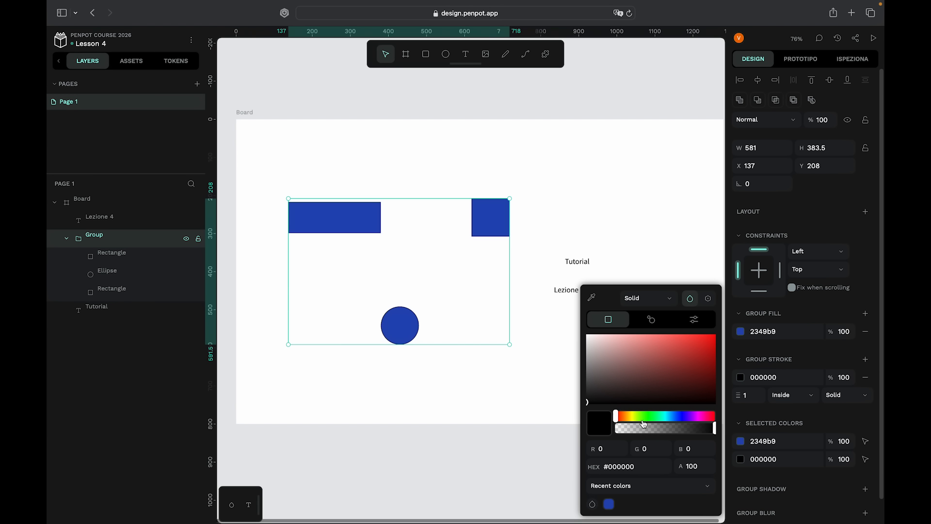
left_click_drag(642, 422, 633, 414)
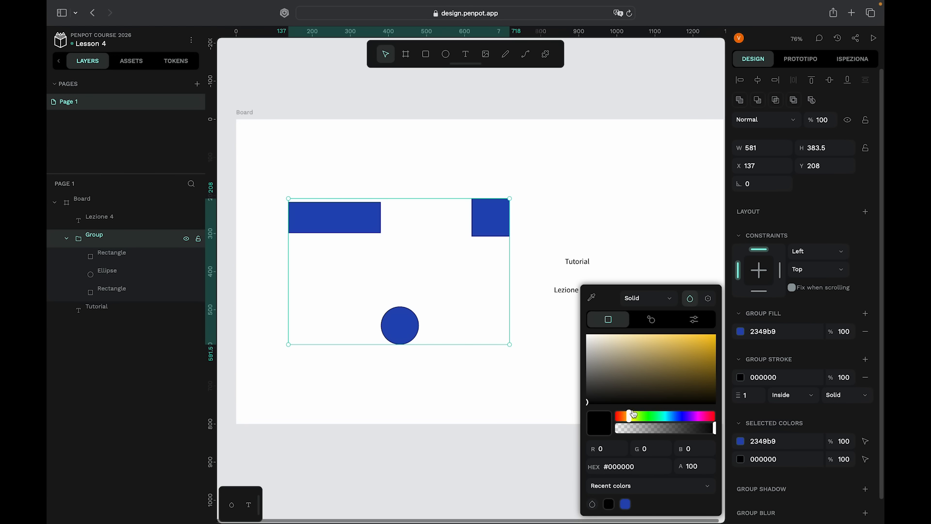
left_click(682, 358)
left_click(622, 417)
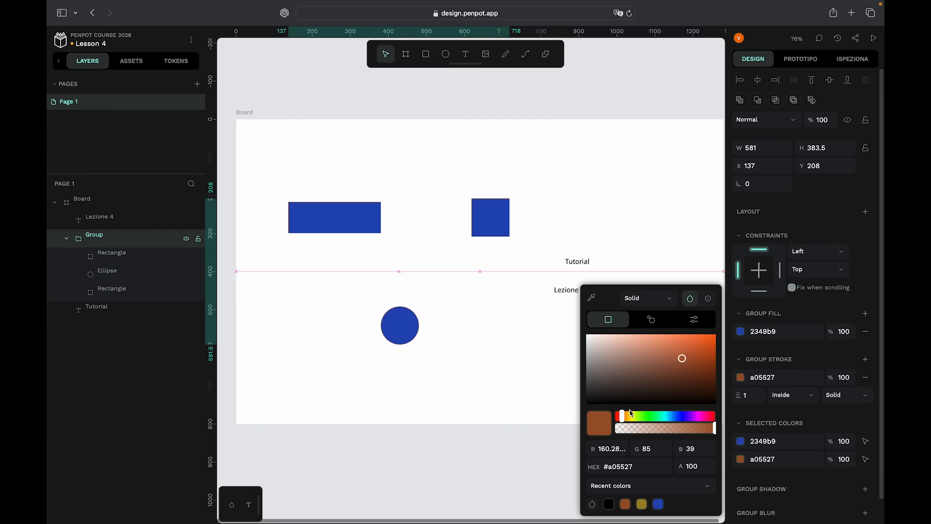
left_click_drag(688, 357, 713, 332)
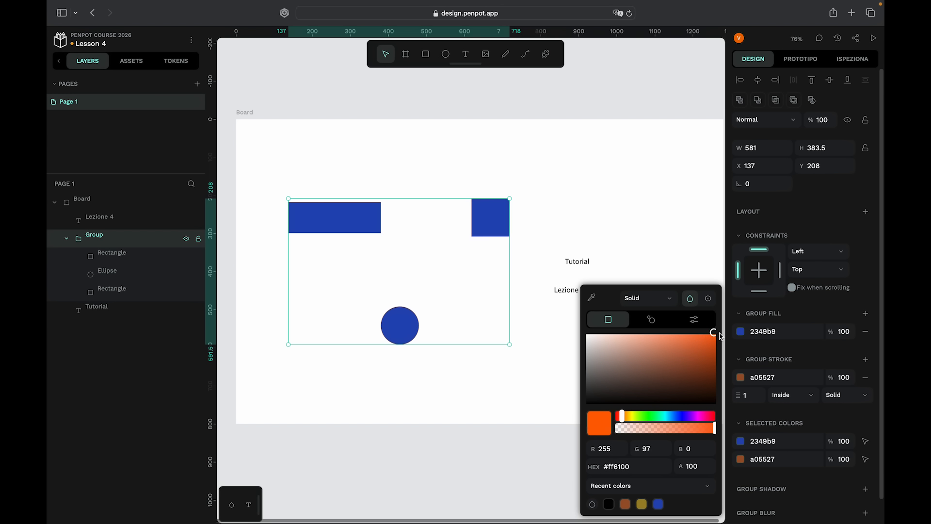
- Set the group's stroke width to 5 and its stroke position to Center
left_click(755, 395)
type("5")
key("Return")
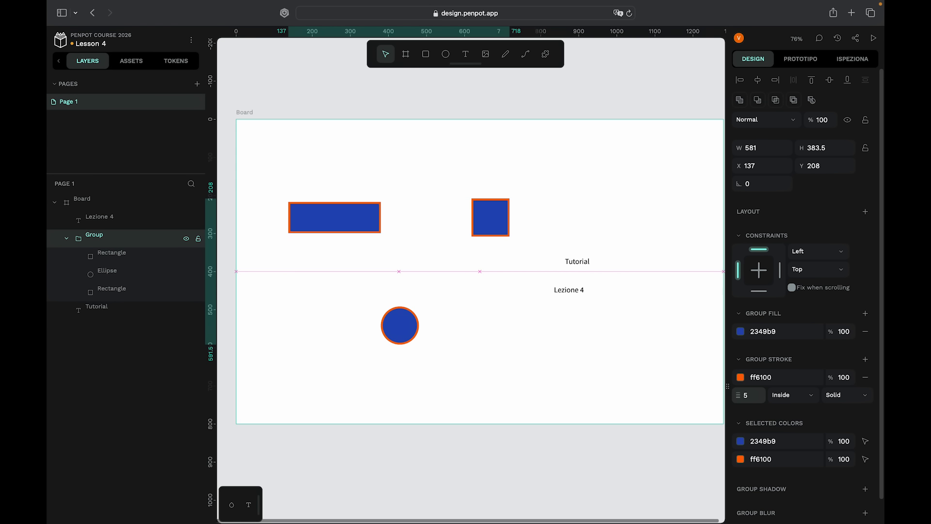
left_click(813, 395)
left_click(802, 414)
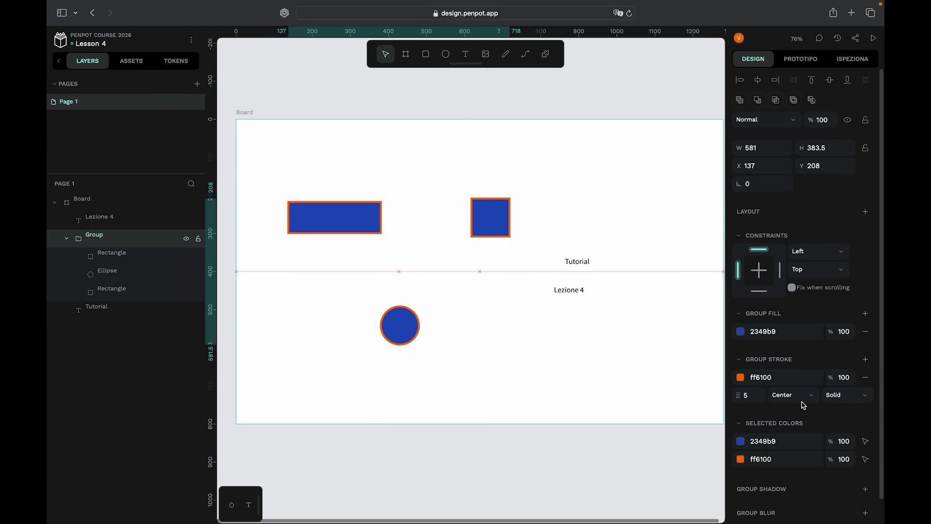
- Try the Outside, Inside and Center stroke positions on the group and leave the stroke set to Outside
left_click(802, 399)
left_click(790, 444)
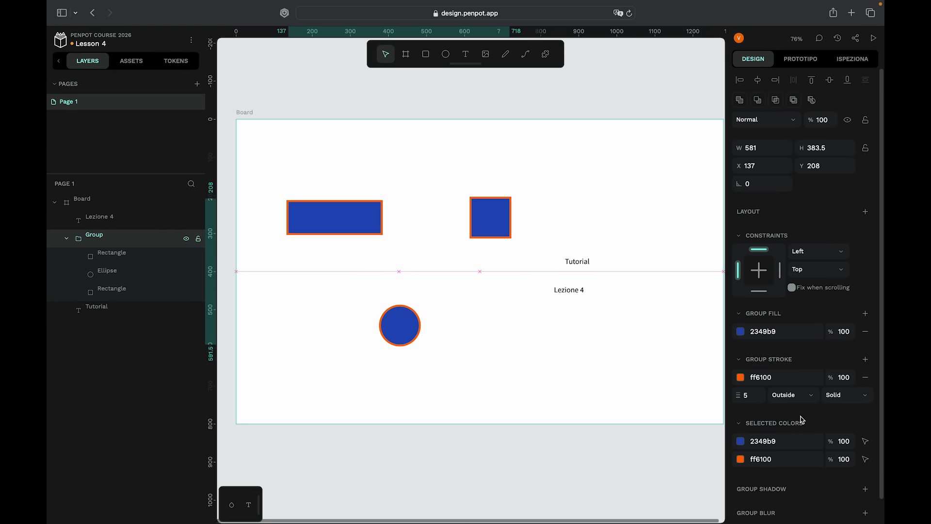
left_click(800, 397)
left_click(791, 430)
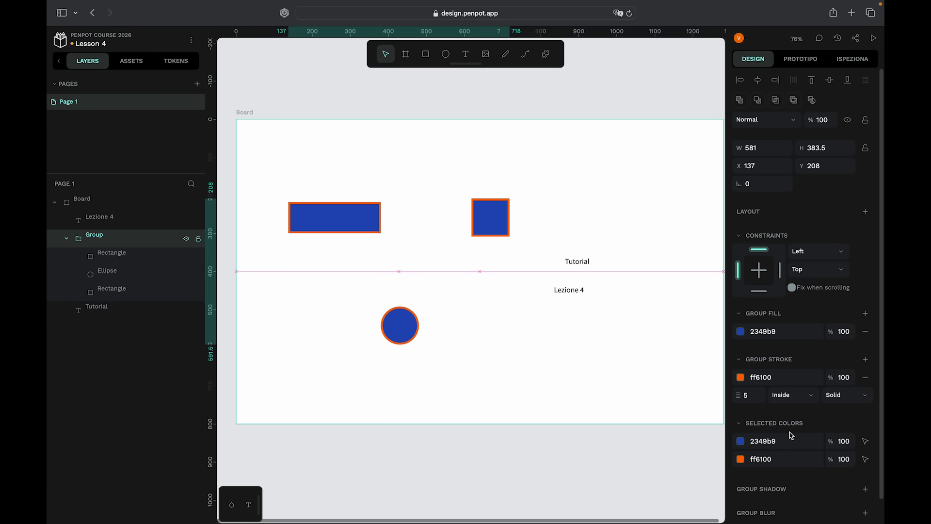
left_click(795, 399)
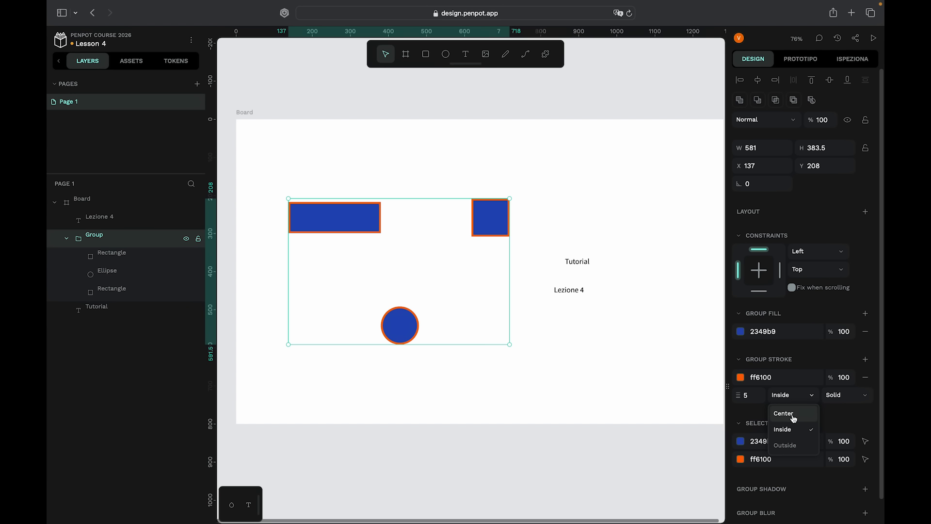
left_click(794, 420)
left_click(793, 398)
left_click(797, 430)
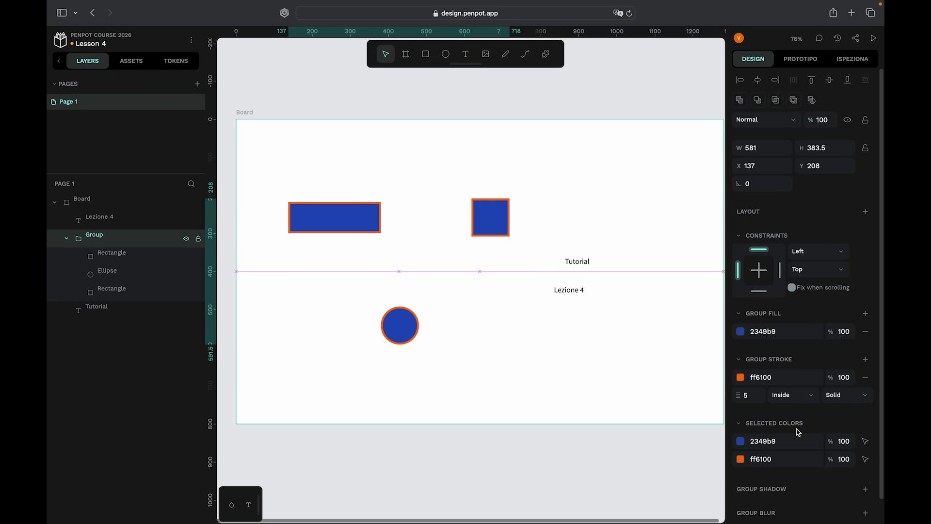
left_click(804, 399)
left_click(794, 400)
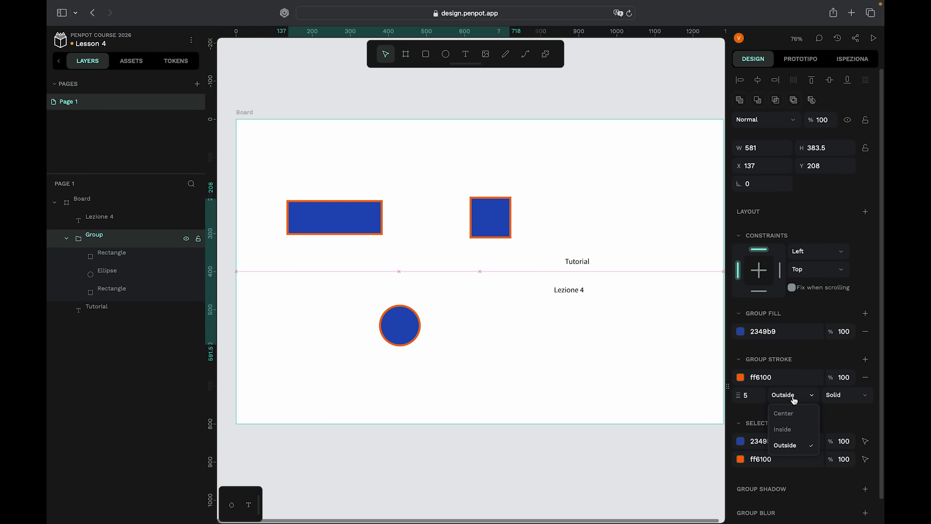
- Try the Dotted, Dashed and Mixed stroke styles on the group, return it to Solid and deselect it
left_click(855, 398)
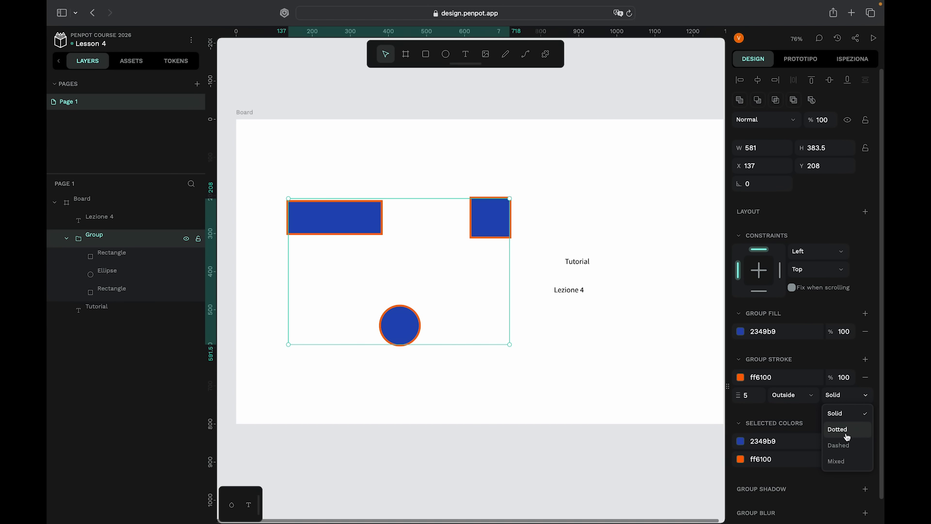
left_click(848, 429)
left_click(846, 394)
left_click(844, 444)
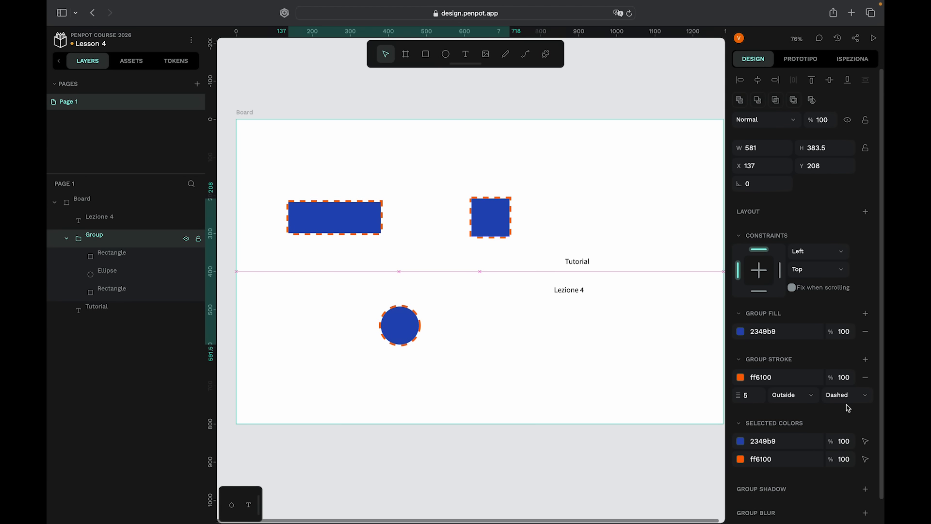
left_click(846, 396)
left_click(844, 461)
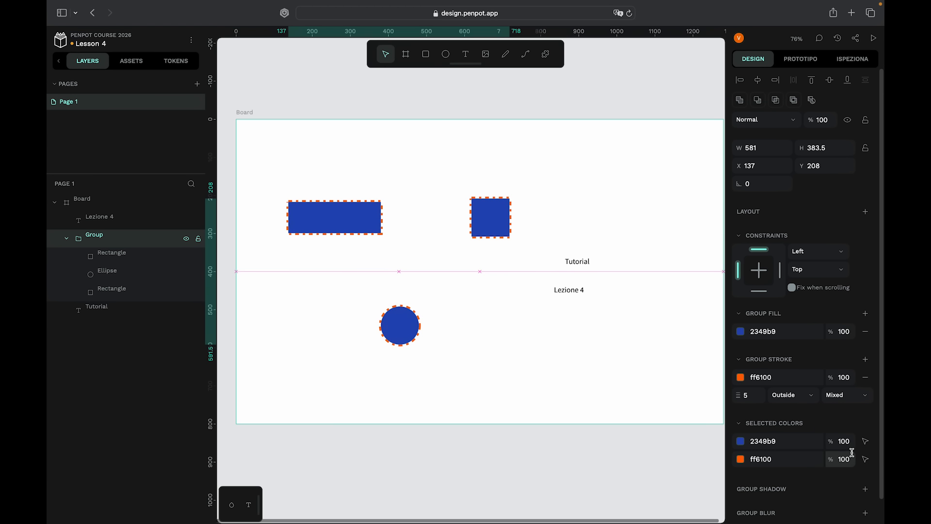
left_click(847, 394)
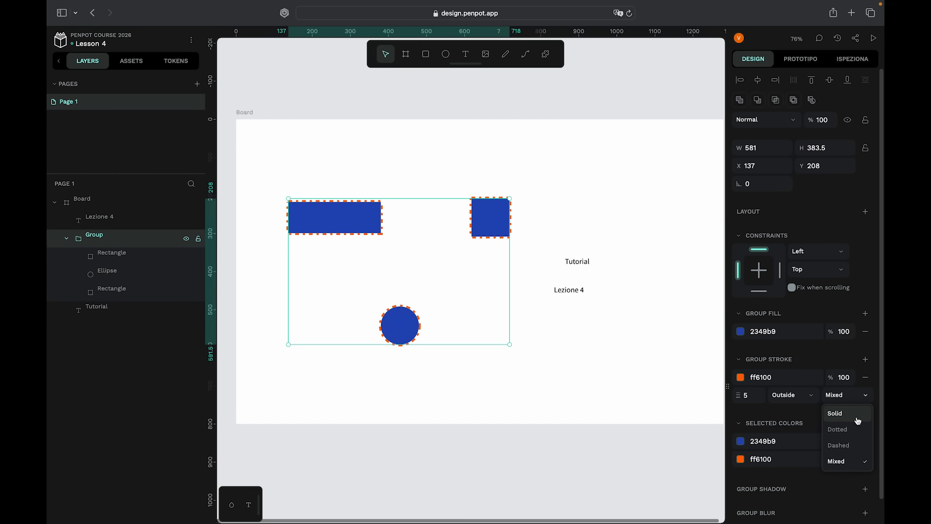
left_click(858, 422)
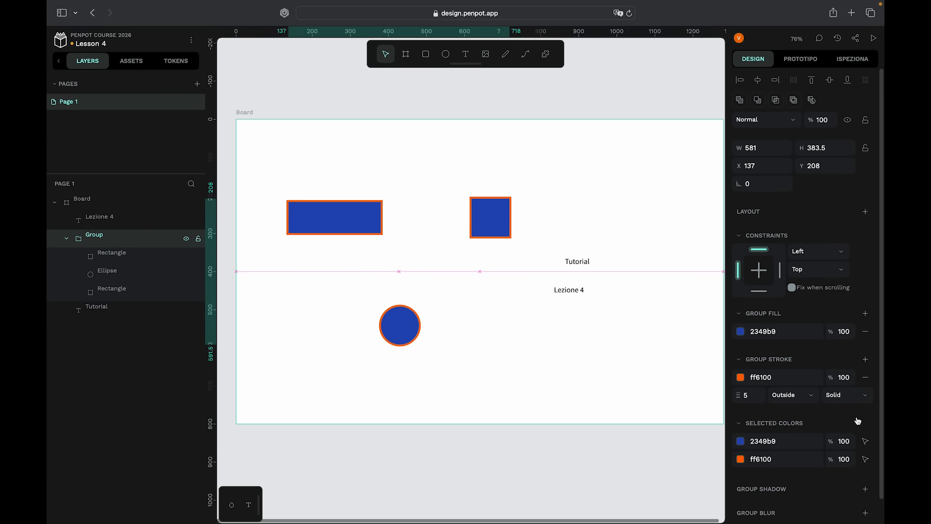
left_click(469, 487)
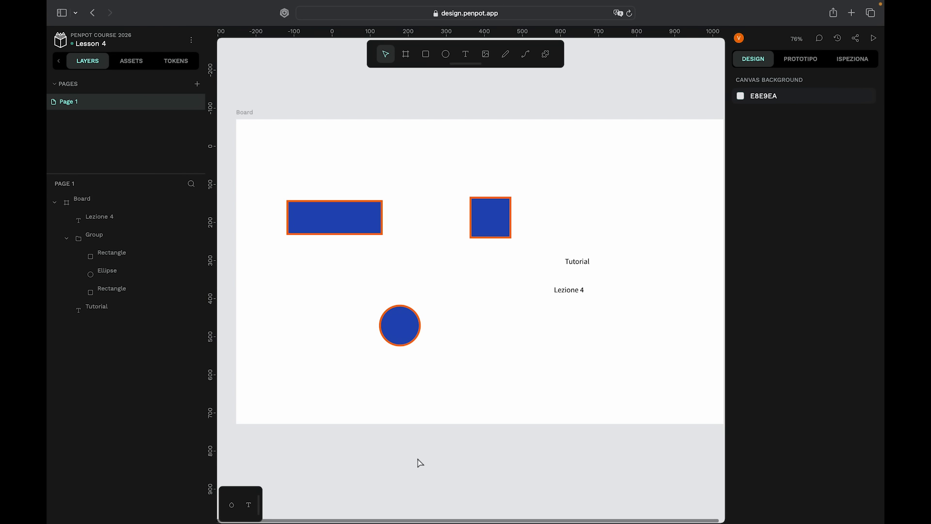
- Take the square out of the group in the layer order and move it alone to about X 659, Y 199
left_click(125, 294)
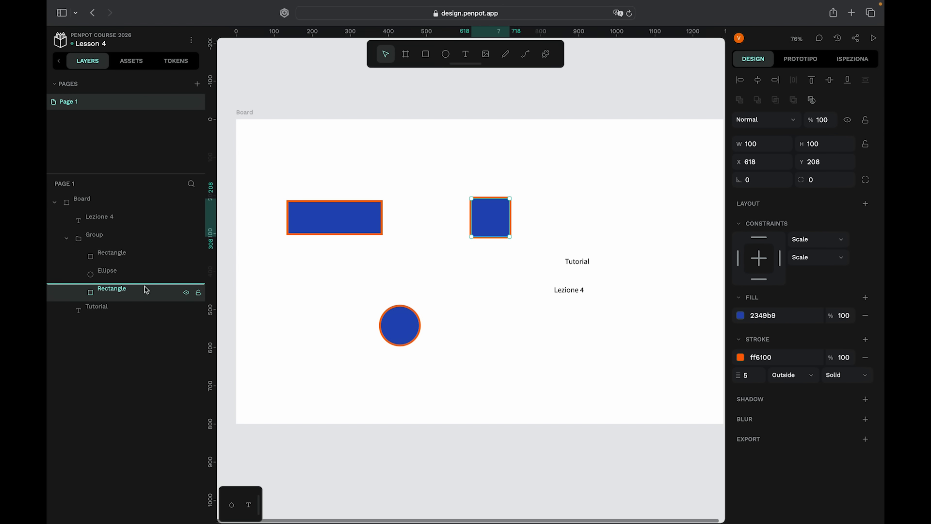
left_click_drag(147, 290, 155, 232)
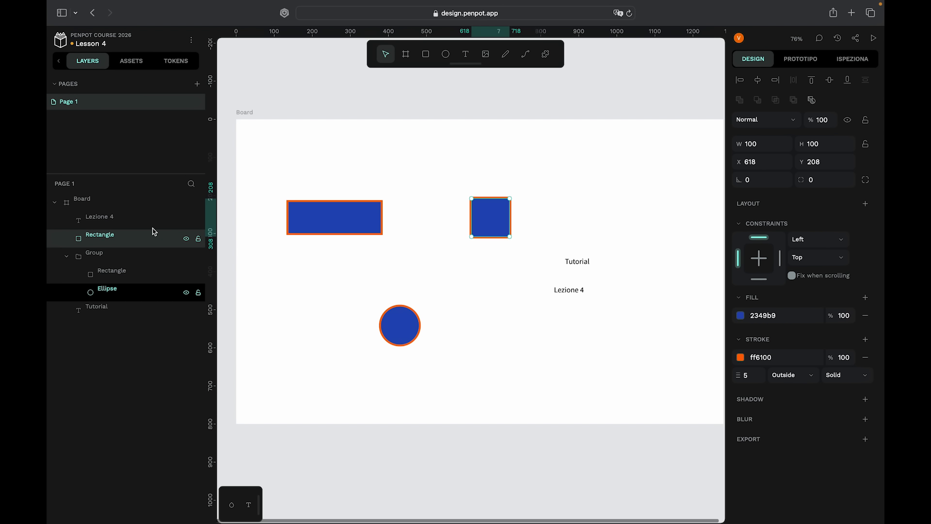
left_click(354, 227)
left_click(502, 221)
mouse_move(493, 225)
left_mouse_down()
mouse_move(507, 203)
mouse_move(507, 221)
left_mouse_up()
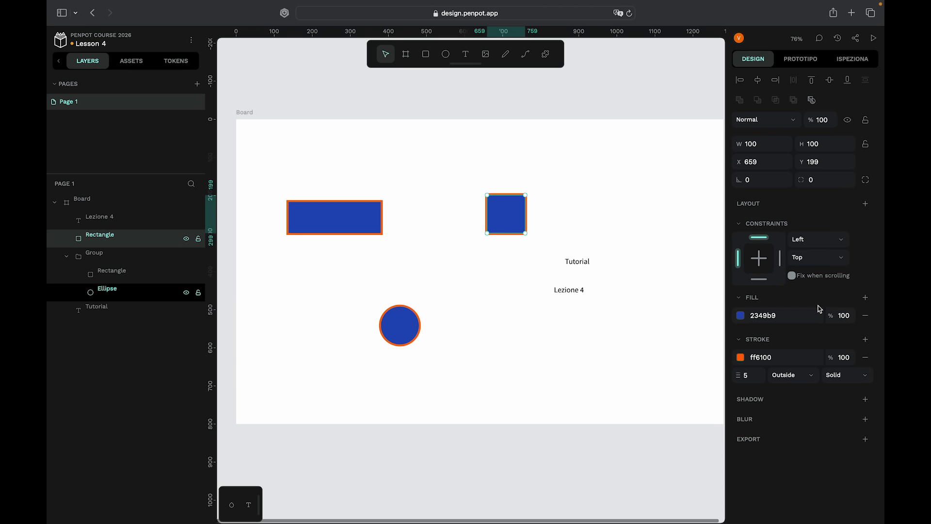
- Recolour the square with a magenta fd22d0 fill and a green 00ffa4 stroke
left_click(741, 315)
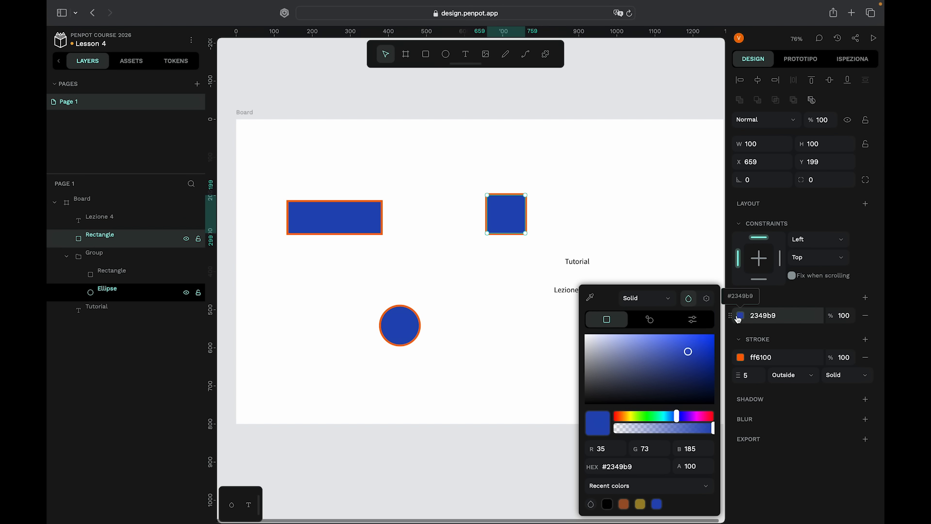
left_click(701, 417)
left_click(698, 339)
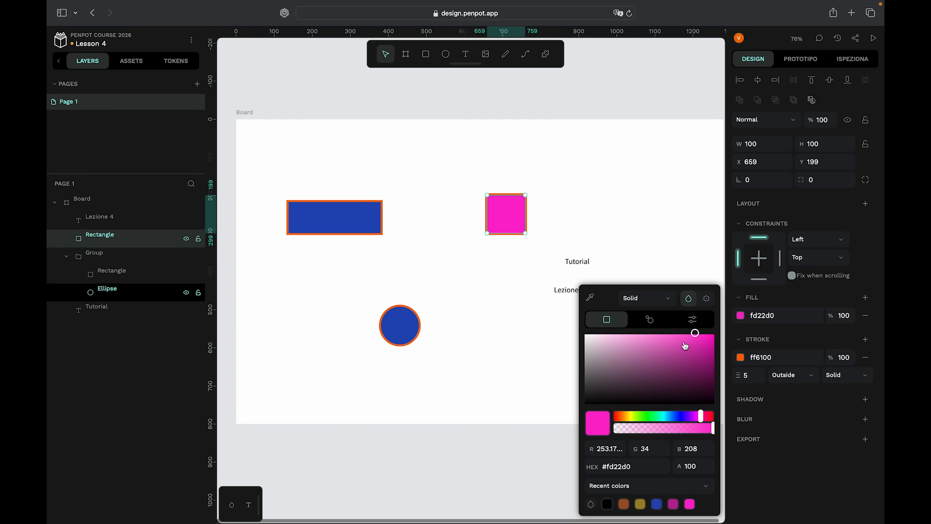
left_click(742, 359)
left_click(660, 414)
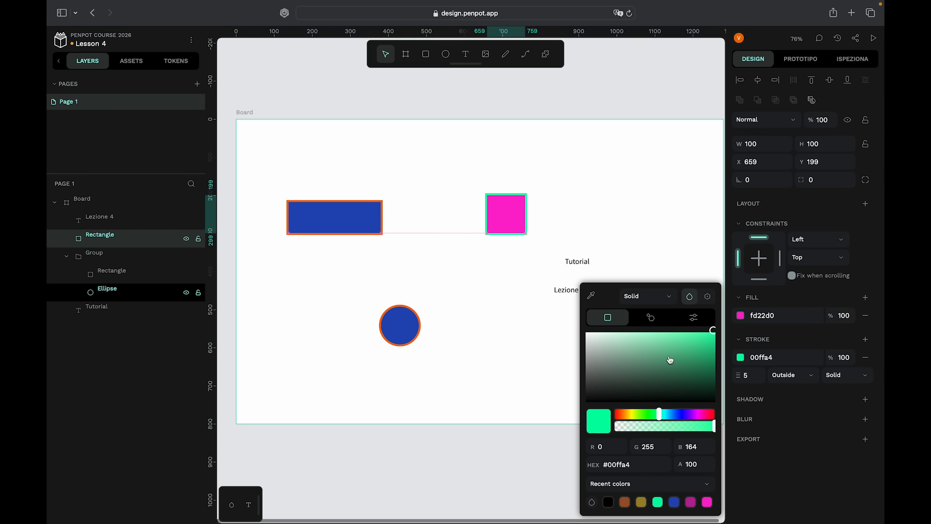
left_click(418, 93)
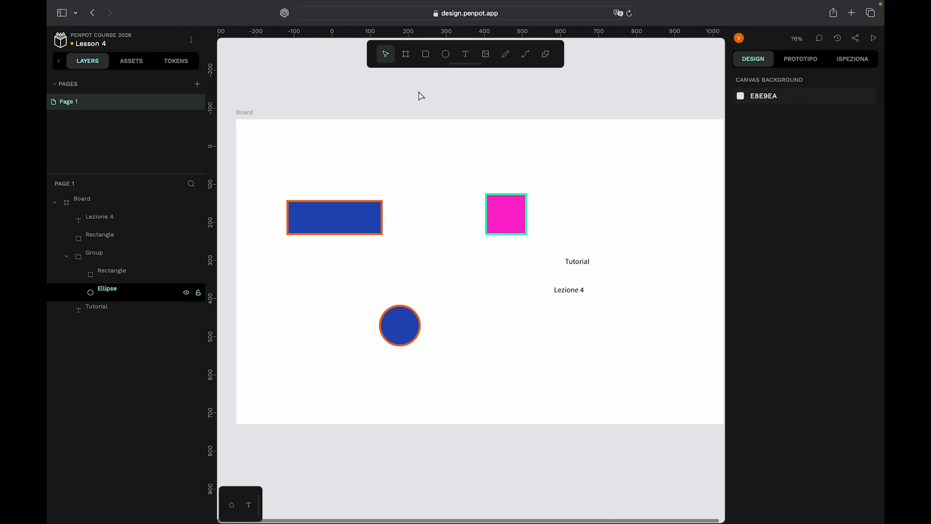
- Ungroup the blue rectangle and the circle and clear the selection
left_click(345, 216)
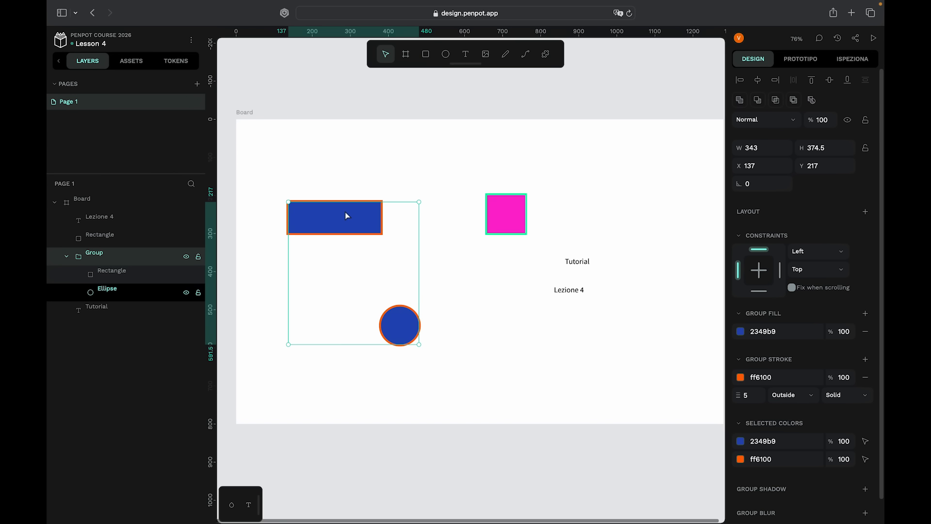
right_click(346, 215)
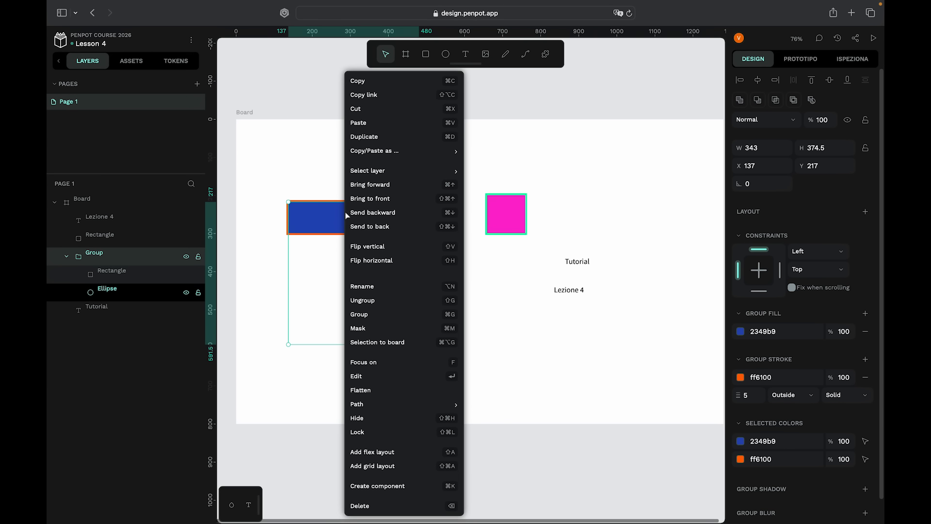
left_click(375, 304)
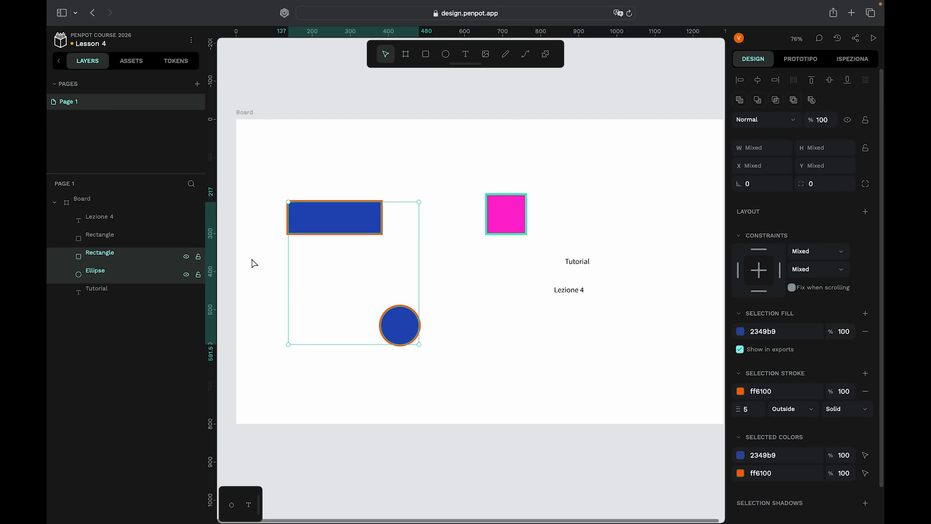
left_click(427, 361)
- Recolour the circle with a green 65b922 fill and a purple 7a3aad stroke
left_click(408, 324)
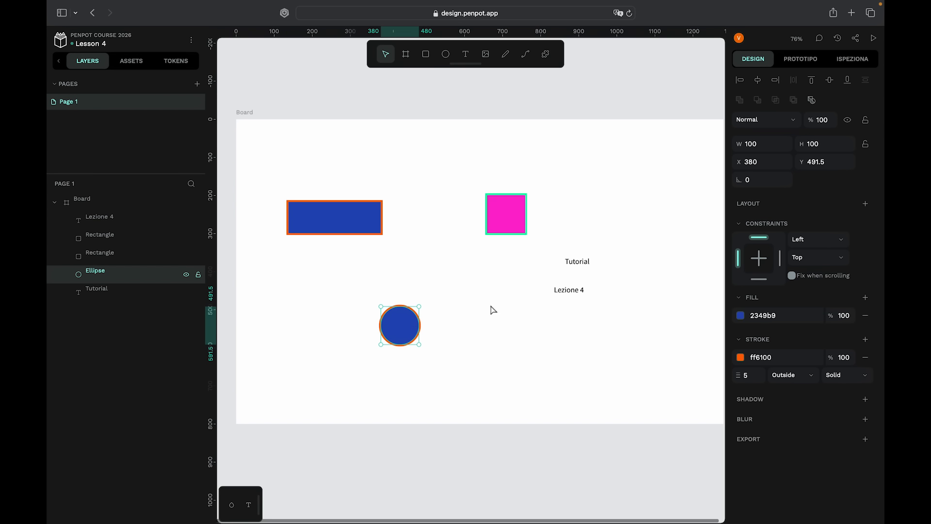
left_click(740, 315)
left_click(658, 501)
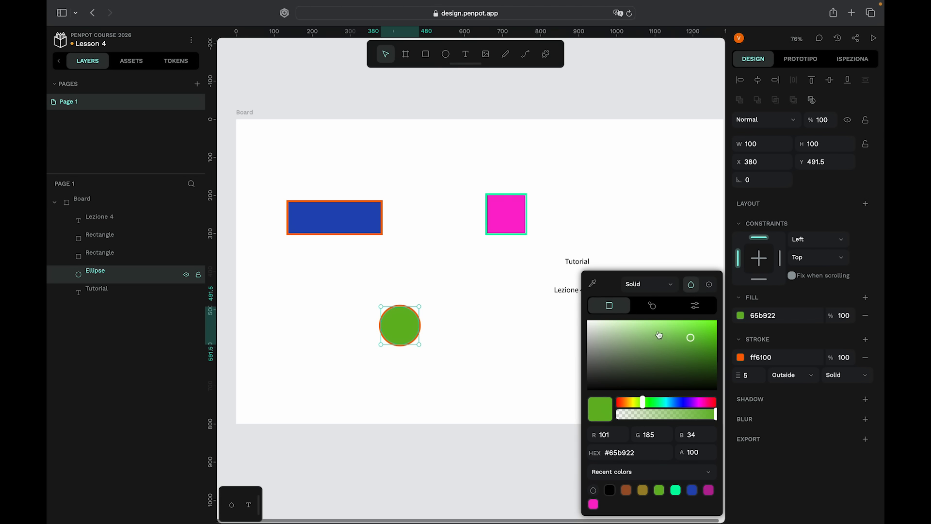
left_click(741, 357)
left_click(741, 357)
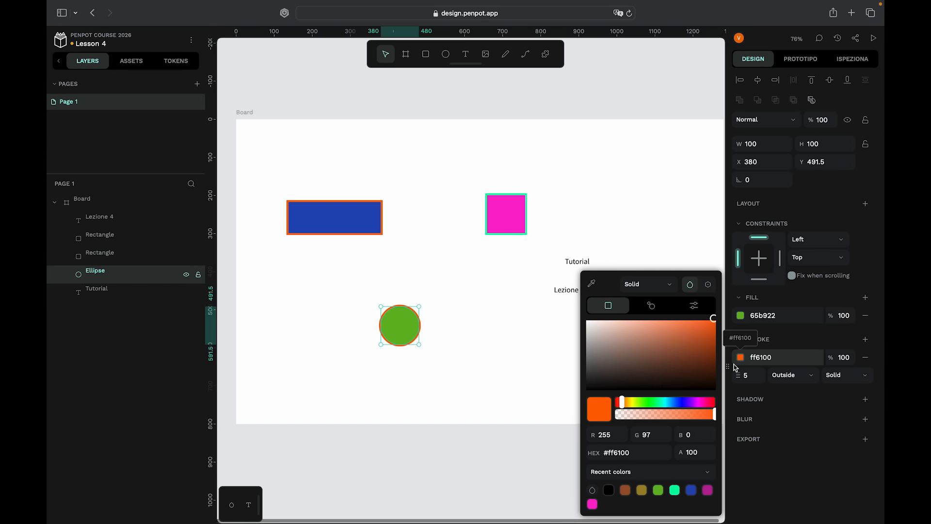
left_click(691, 402)
left_click(671, 342)
left_click(488, 385)
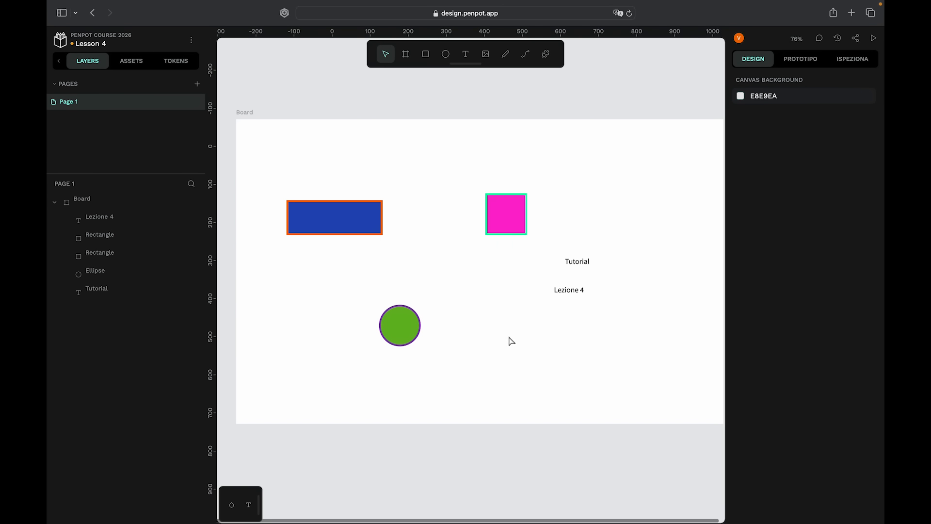
- Select the rectangle, the square and the circle together and group them
left_click_drag(511, 344, 335, 223)
right_click(335, 223)
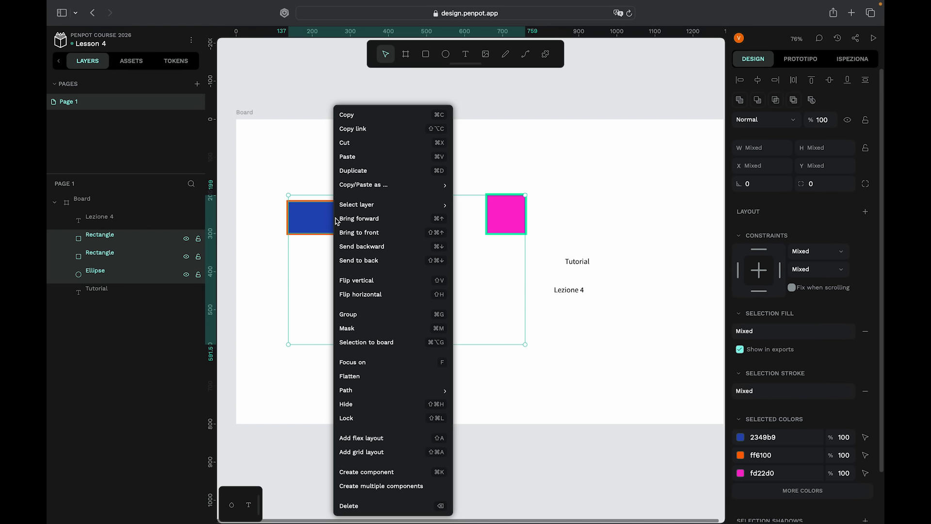
left_click(378, 317)
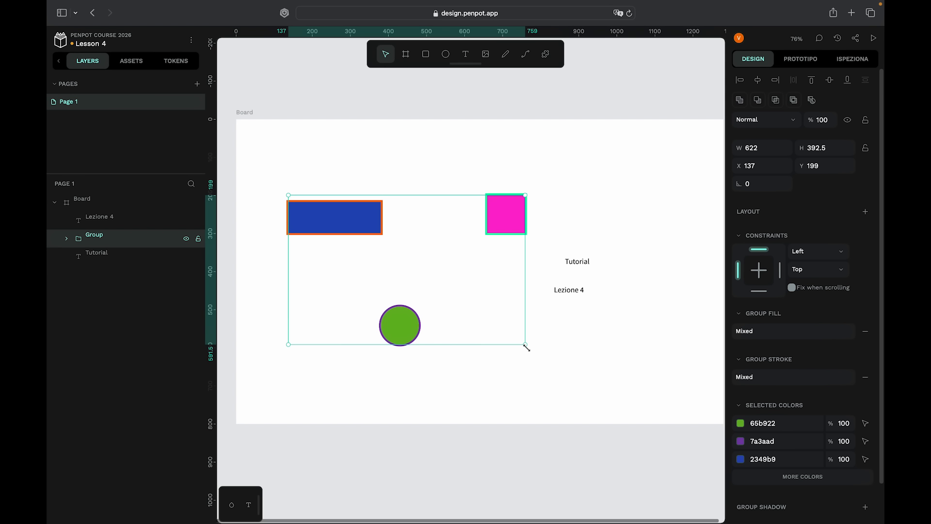
- Resize the new group from its corner to about 586 by 370 and deselect it
left_click_drag(526, 347, 551, 361)
left_click_drag(492, 357, 472, 335)
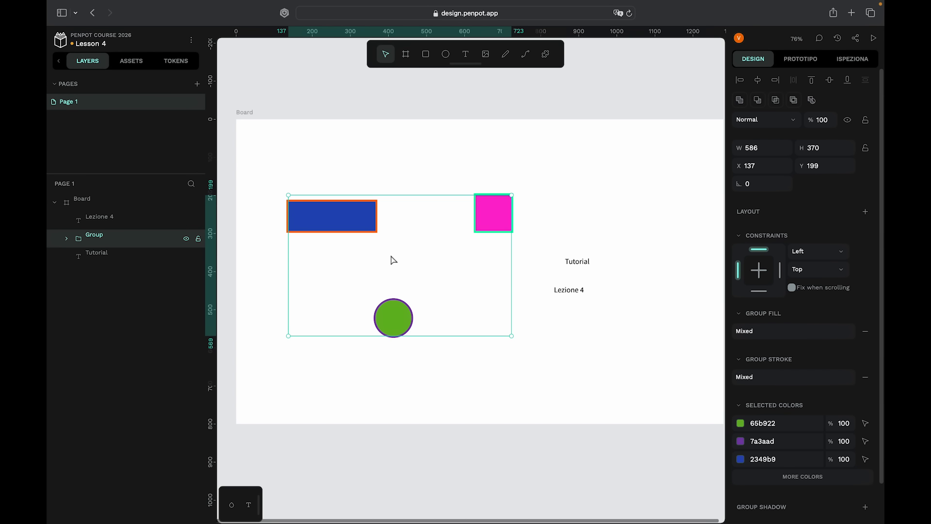
scroll(388, 256, "down", 2)
left_click(677, 115)
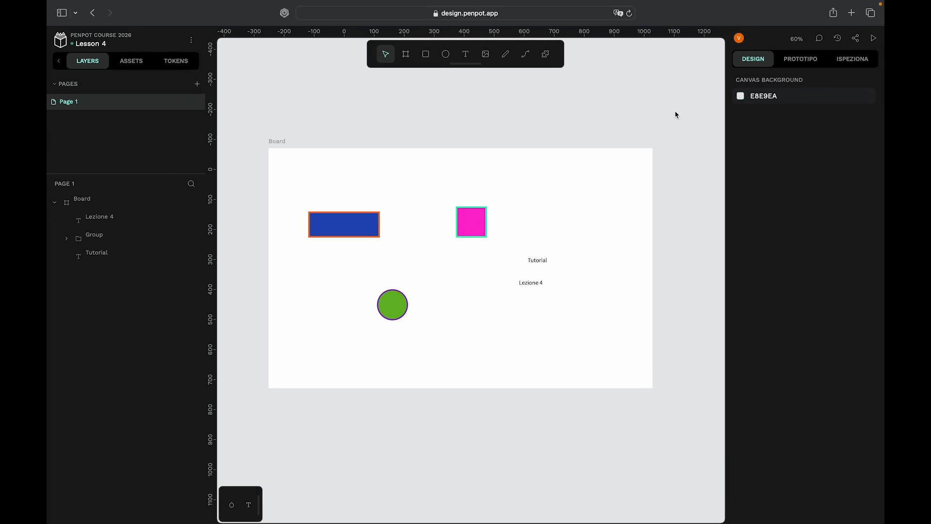